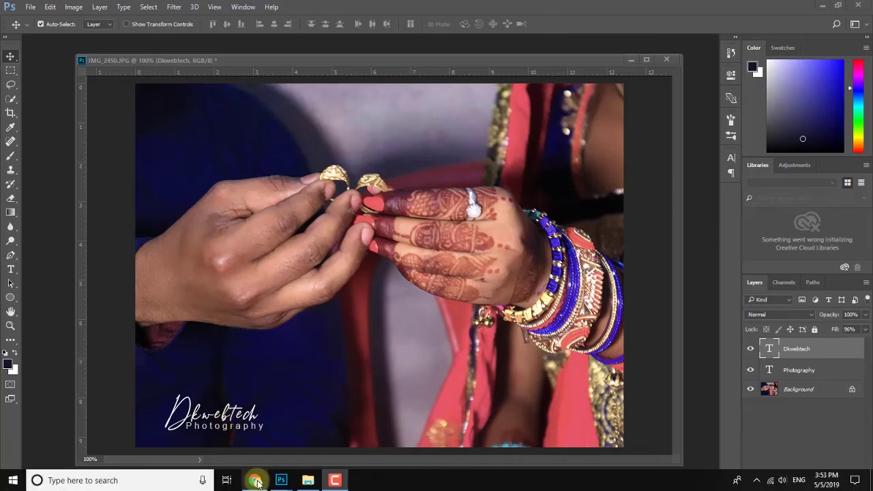
# - Switch from Photoshop to the dafont.com handwritten script fonts page in Chrome
pyautogui.click(252, 481)
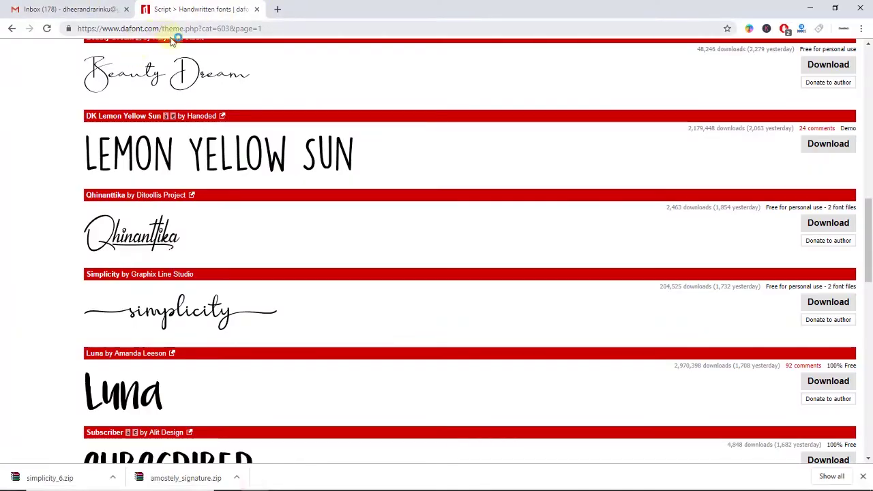
# - Download the Amostely Signature font from the Script > Handwritten list
pyautogui.scroll(2, 225, 243)
pyautogui.scroll(10, 228, 255)
pyautogui.scroll(3, 279, 279)
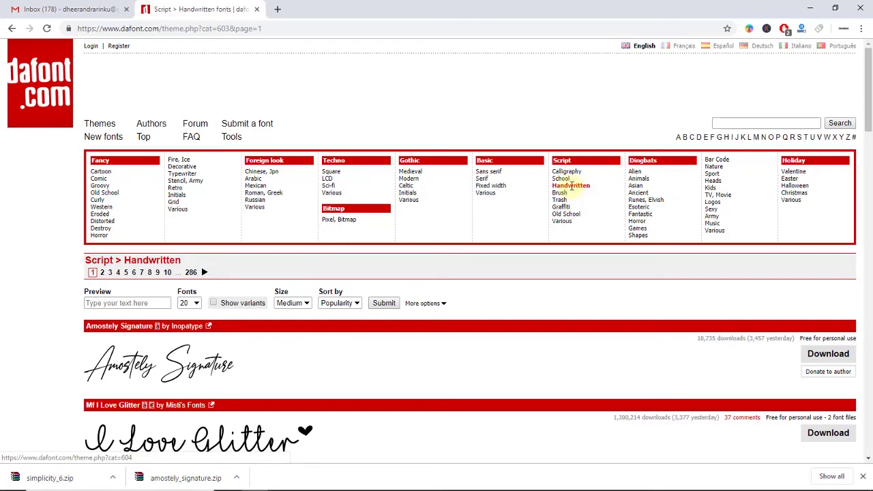
pyautogui.scroll(-2, 573, 187)
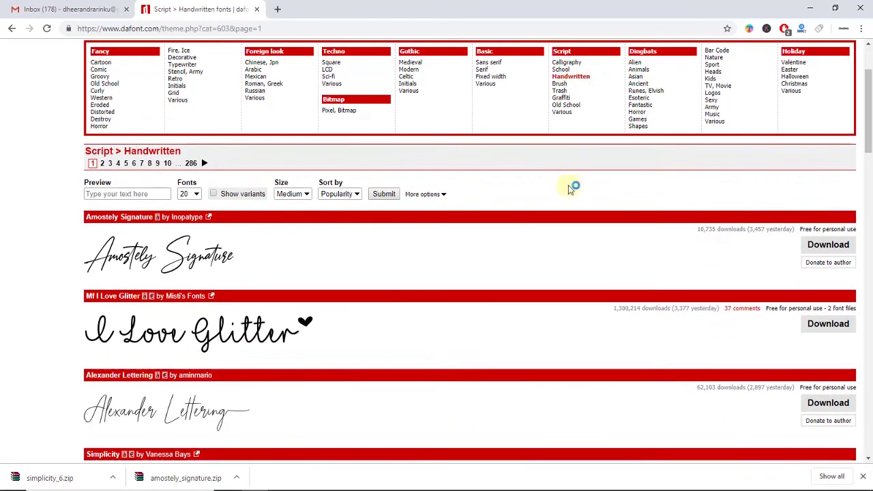
pyautogui.scroll(-2, 279, 259)
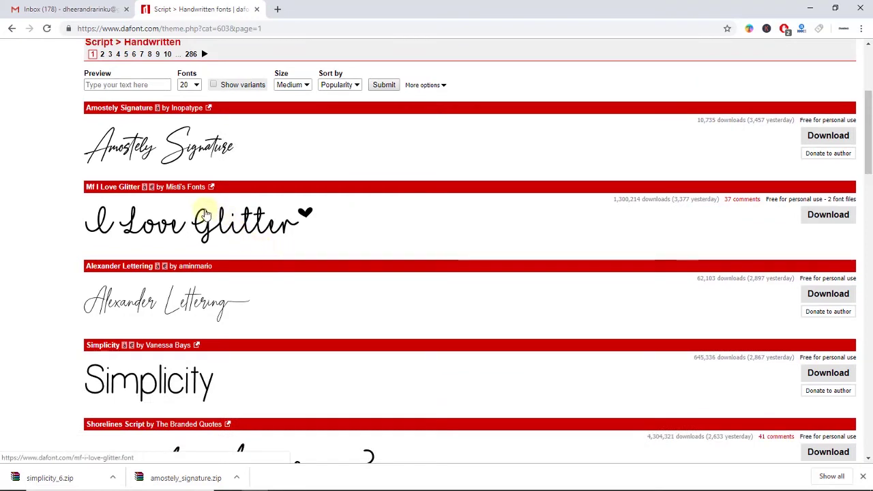
pyautogui.click(831, 137)
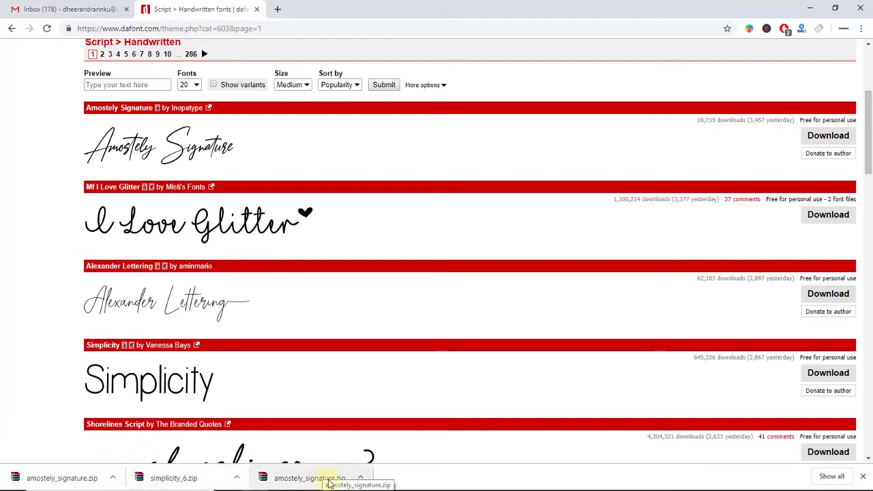
# - Show the downloaded amostely_signature.zip in its Downloads folder
pyautogui.scroll(-2, 205, 351)
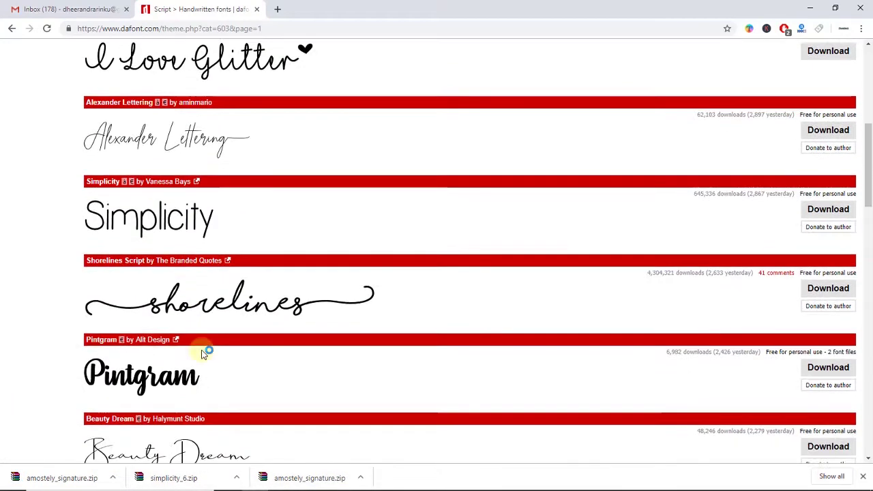
pyautogui.scroll(-2, 204, 351)
pyautogui.scroll(-3, 203, 352)
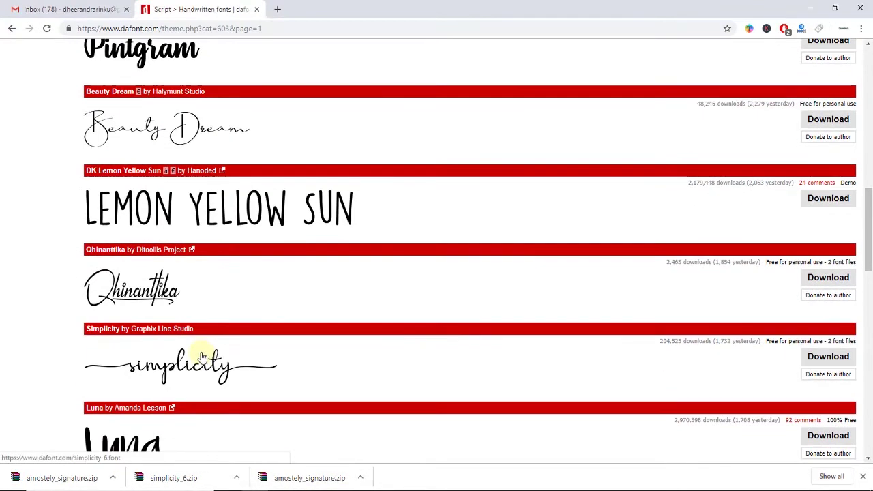
pyautogui.scroll(-2, 202, 356)
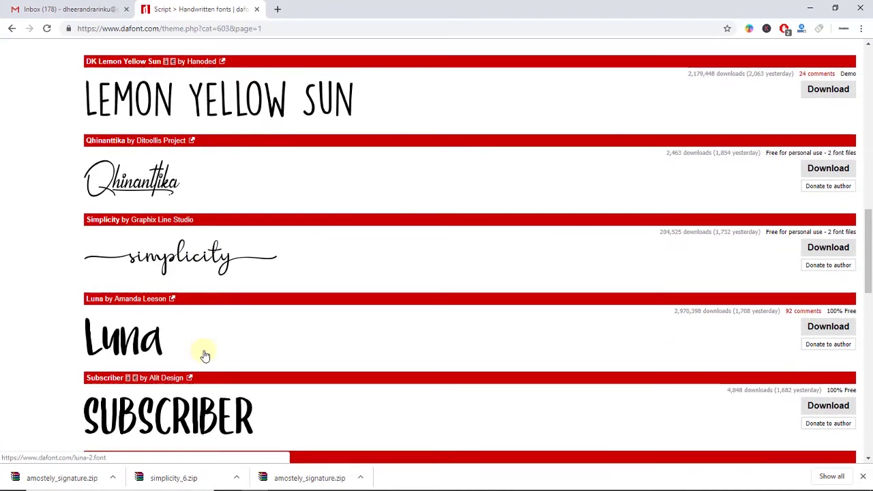
pyautogui.click(117, 482)
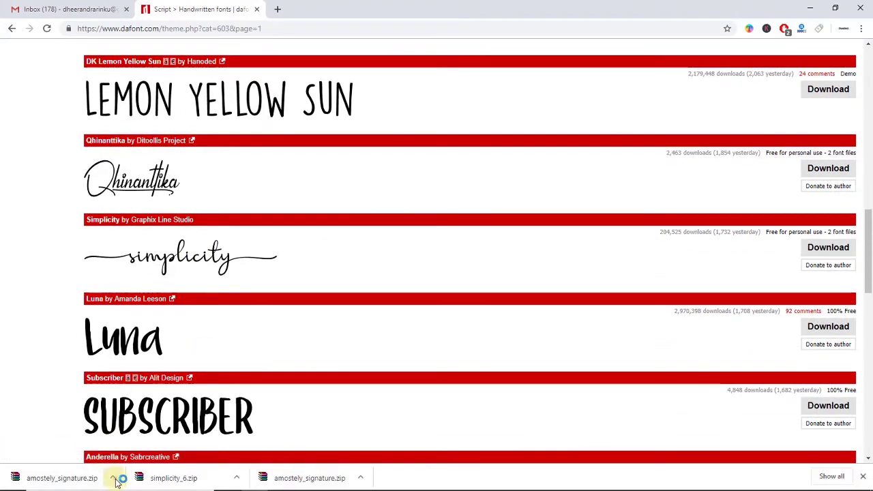
pyautogui.click(151, 443)
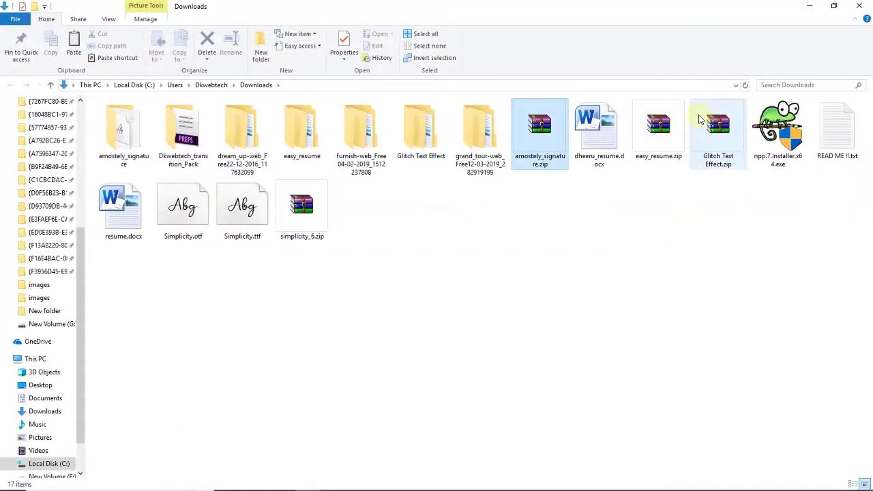
# - Extract amostely_signature.zip and install the Amostely Signature font, replacing the existing copy
pyautogui.rightClick(544, 128)
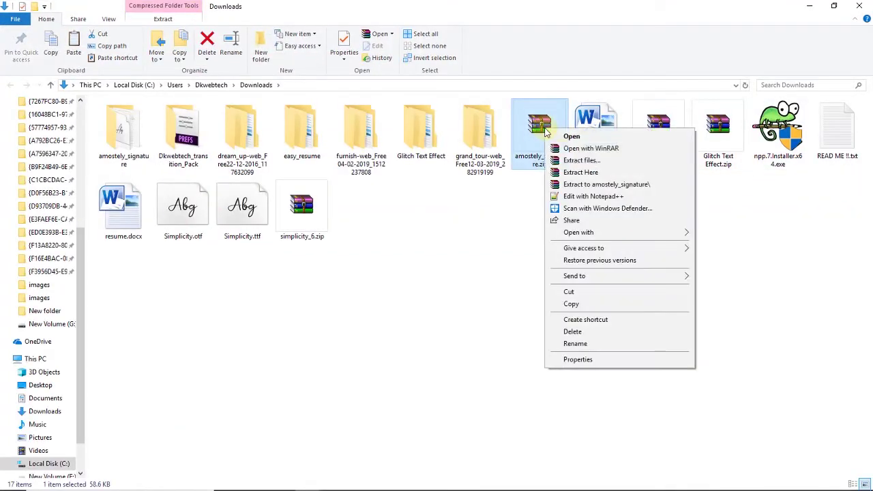
pyautogui.click(576, 184)
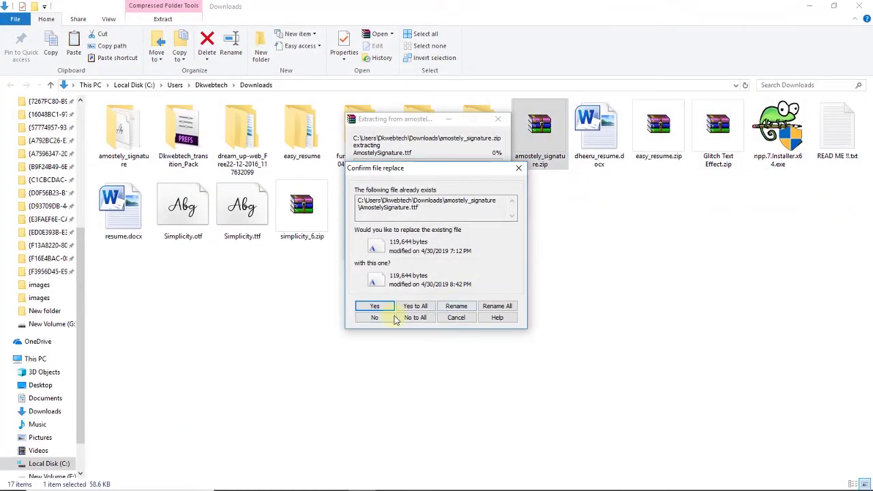
pyautogui.click(415, 306)
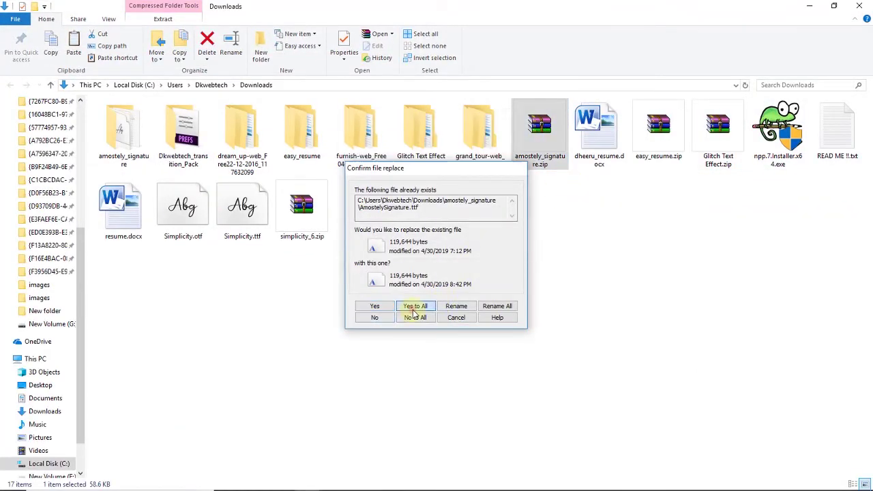
pyautogui.doubleClick(119, 131)
pyautogui.doubleClick(147, 120)
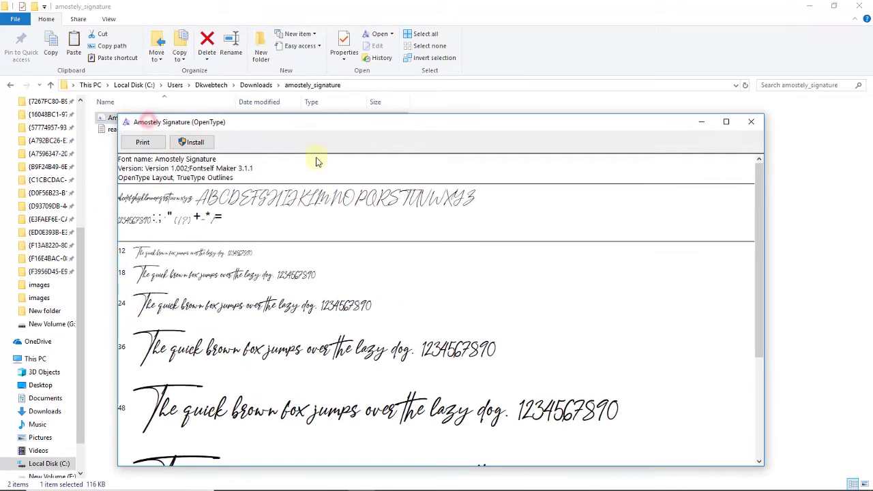
pyautogui.click(192, 143)
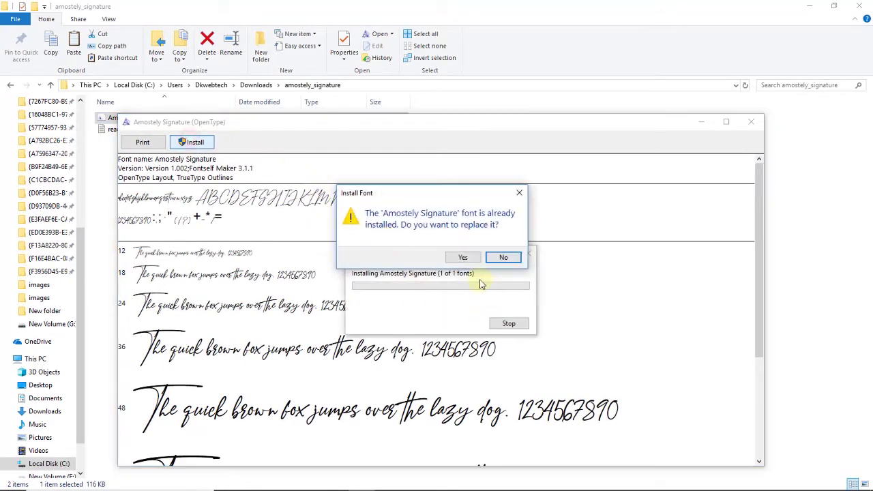
pyautogui.click(462, 258)
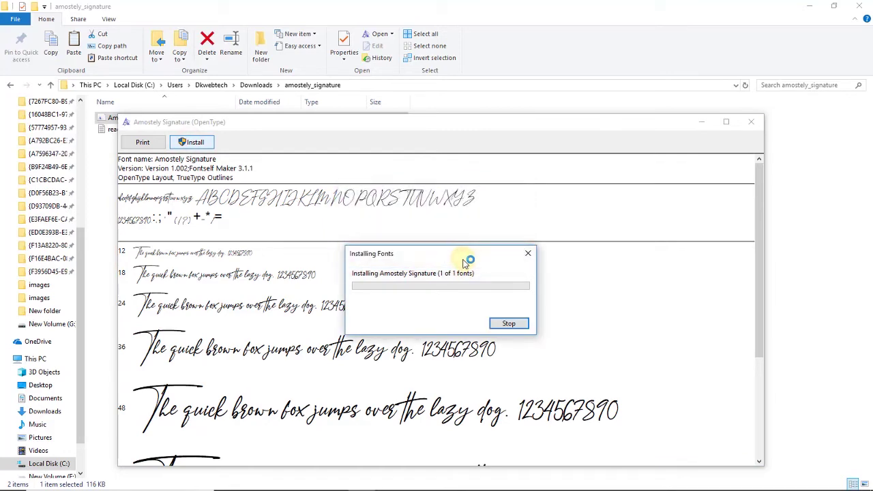
# - Close the font preview and Downloads window and return to Photoshop
pyautogui.click(757, 123)
pyautogui.click(859, 6)
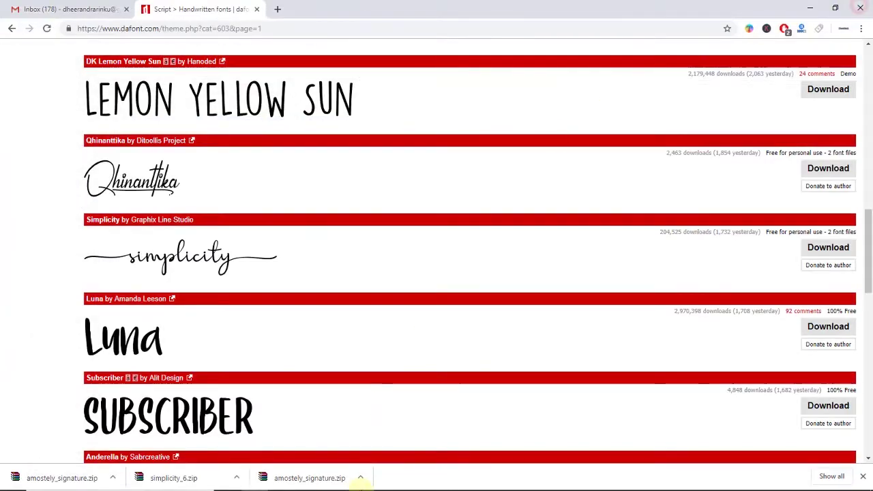
pyautogui.moveTo(47, 478)
pyautogui.mouseDown()
pyautogui.moveTo(73, 483)
pyautogui.moveTo(288, 10)
pyautogui.moveTo(287, 484)
pyautogui.moveTo(9, 57)
pyautogui.moveTo(31, 8)
pyautogui.mouseUp()
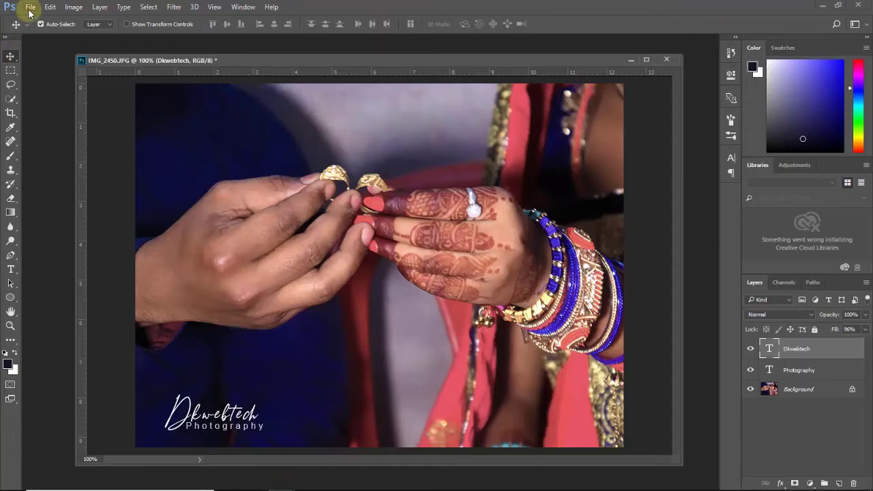
# - Create a new 500 × 500 px document with a dark grey 2a2a2a background
pyautogui.click(31, 7)
pyautogui.click(37, 19)
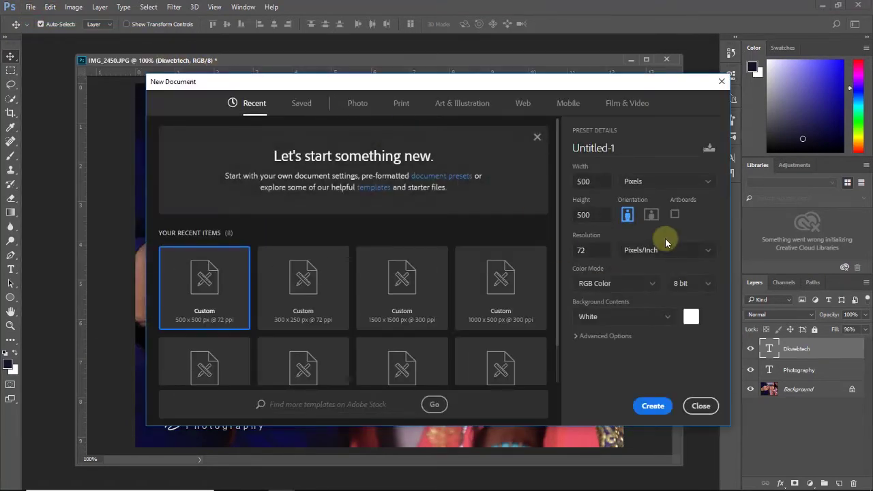
pyautogui.click(652, 406)
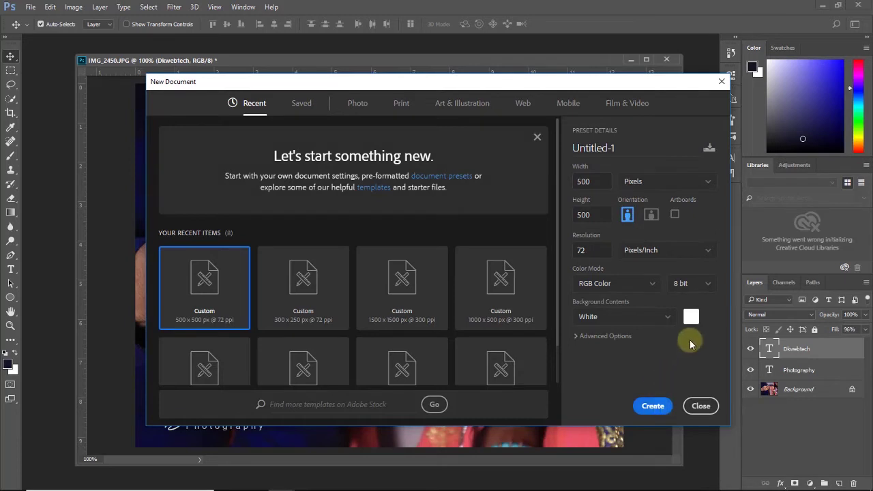
pyautogui.click(697, 325)
pyautogui.moveTo(597, 228); pyautogui.dragTo(548, 249)
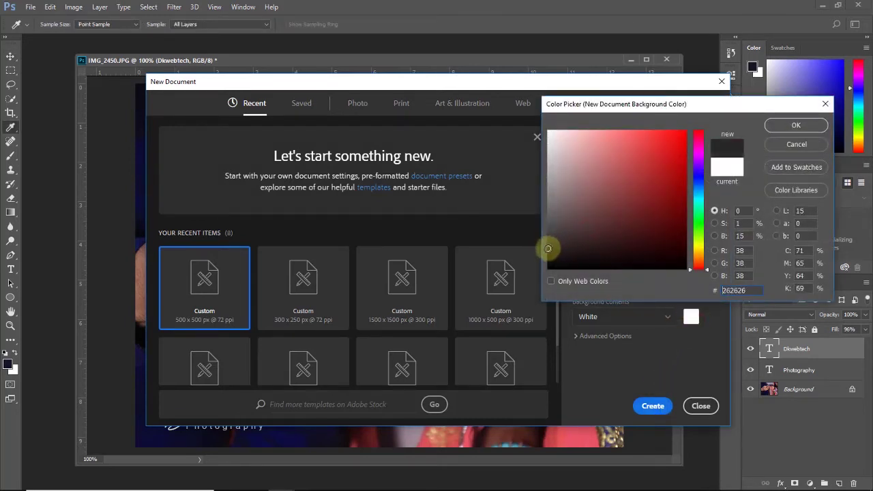
pyautogui.click(791, 125)
pyautogui.click(642, 408)
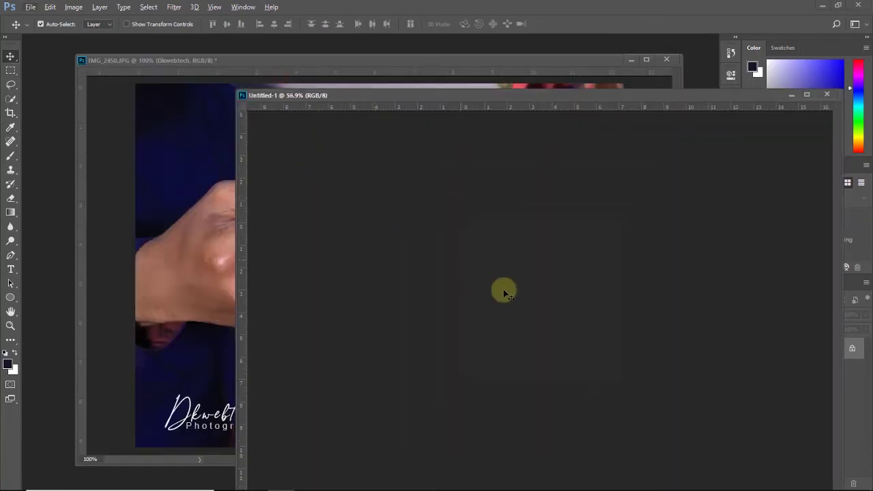
# - Move the new document window left and unlock its Background into Layer 0
pyautogui.moveTo(602, 93); pyautogui.dragTo(413, 89)
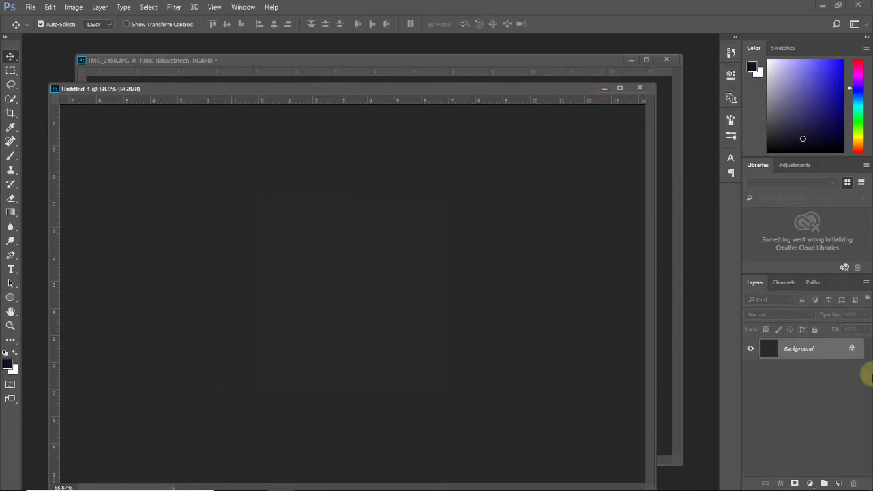
pyautogui.click(852, 349)
pyautogui.doubleClick(818, 349)
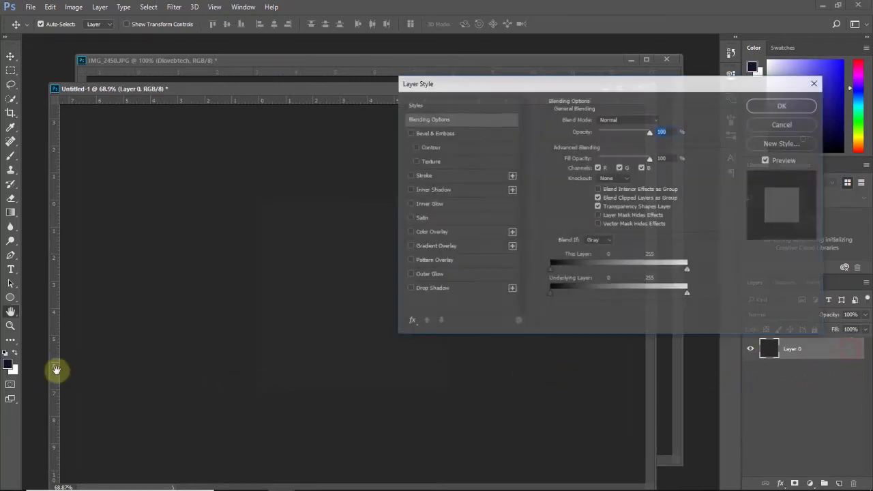
pyautogui.click(783, 125)
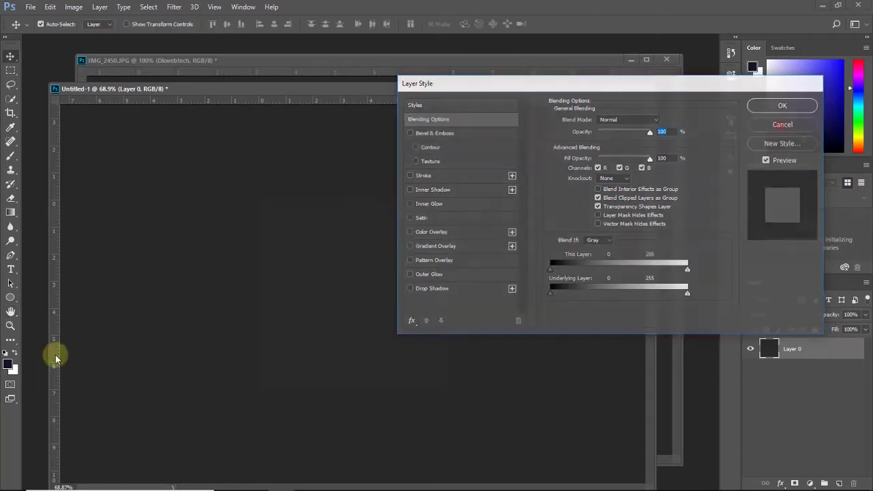
# - Fill the square selection with a lighter grey 494949 foreground colour
pyautogui.click(11, 365)
pyautogui.moveTo(599, 230); pyautogui.dragTo(551, 230)
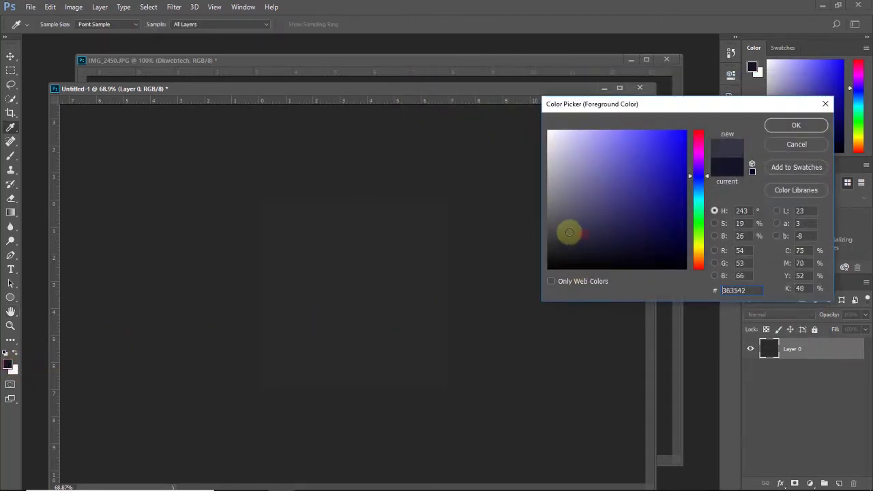
pyautogui.click(777, 124)
pyautogui.hotkey('alt', 'BackSpace')
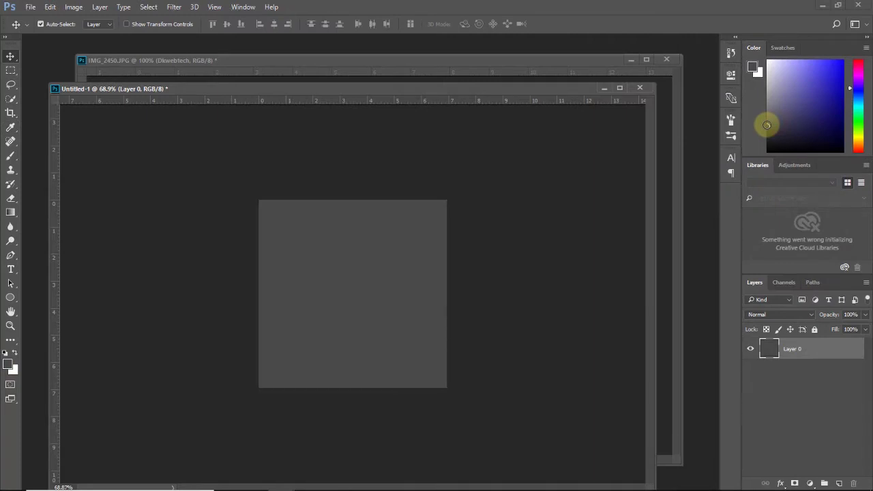
pyautogui.scroll(1, 303, 311)
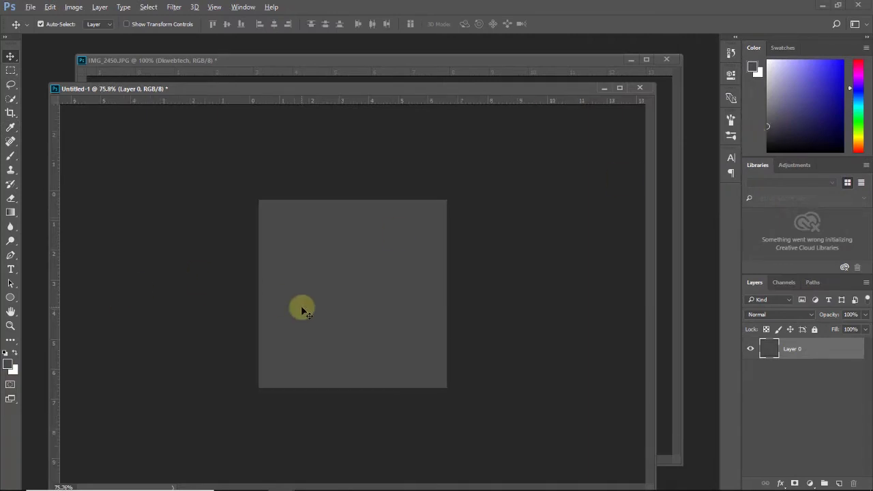
pyautogui.scroll(2, 303, 311)
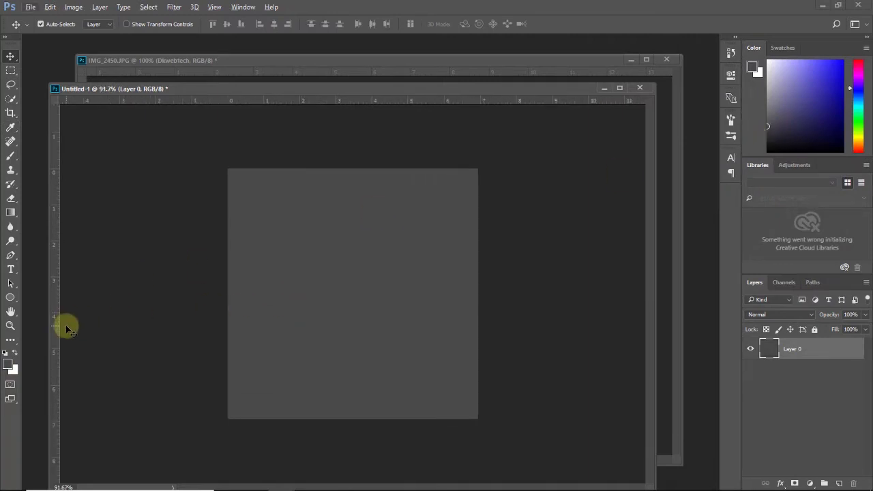
# - Add the text 'Dkwebtech' on the canvas in white
pyautogui.click(11, 271)
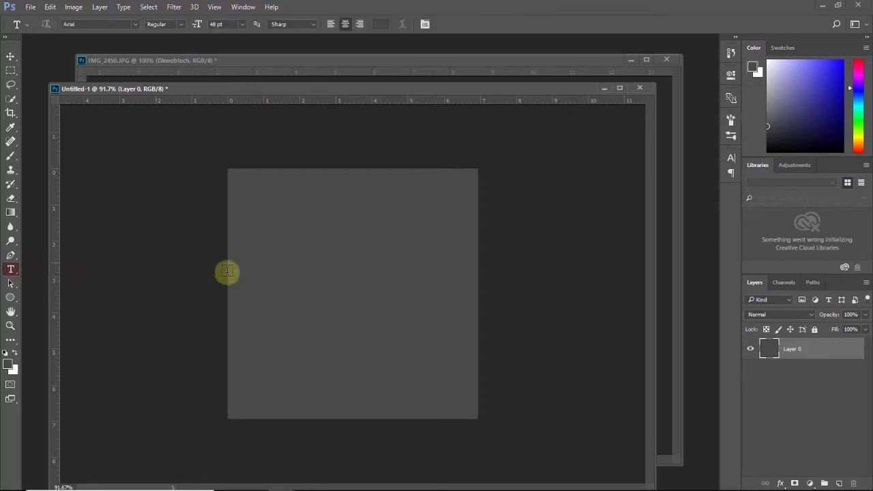
pyautogui.click(261, 299)
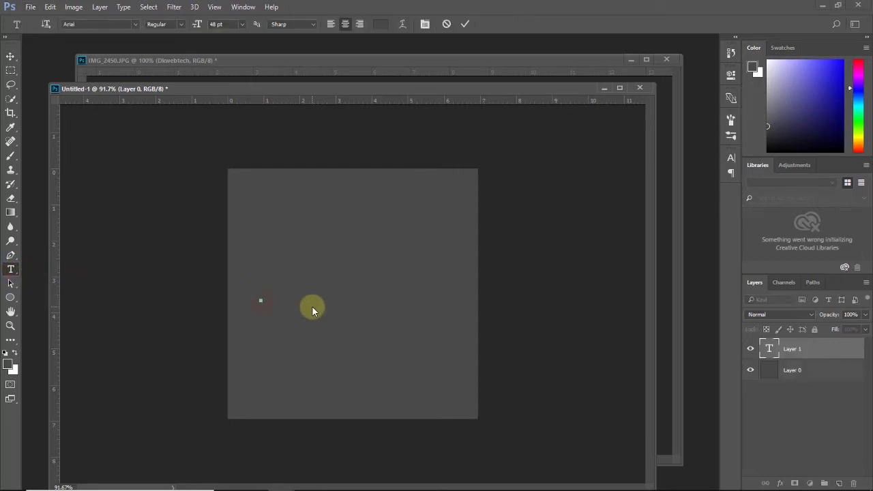
pyautogui.write('Dkwebtech')
pyautogui.hotkey('ctrl', 'a')
pyautogui.click(10, 365)
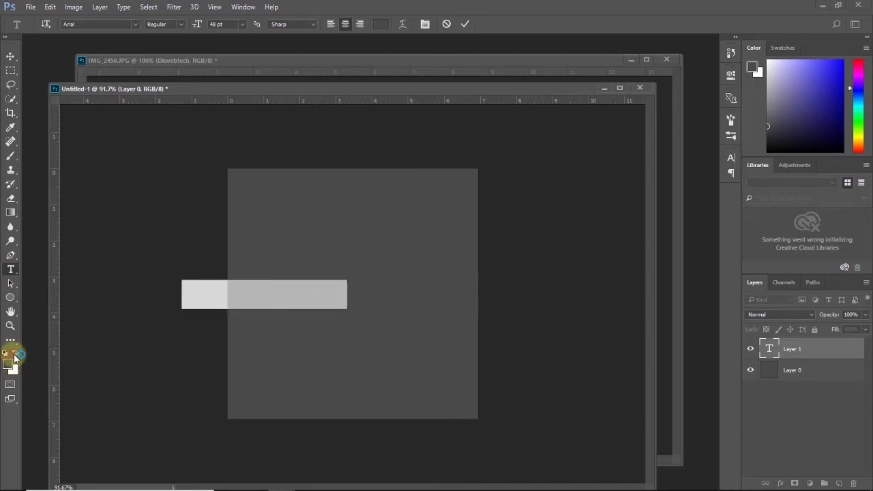
pyautogui.click(16, 361)
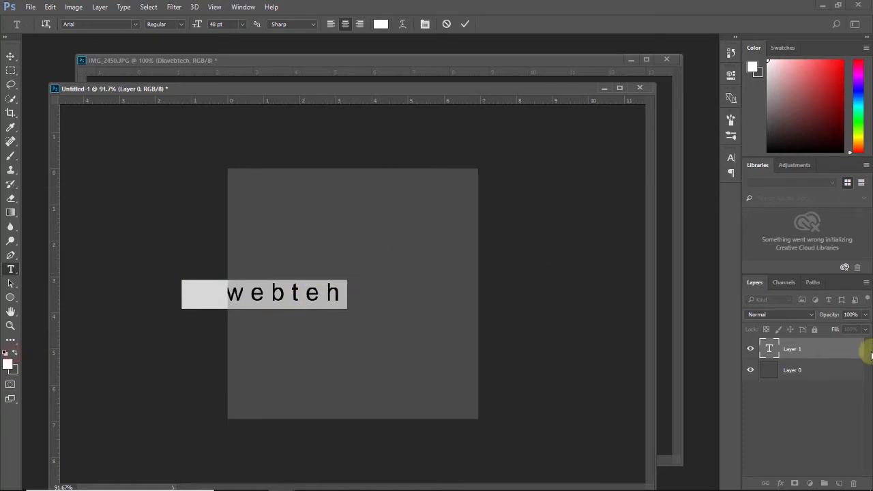
pyautogui.click(801, 350)
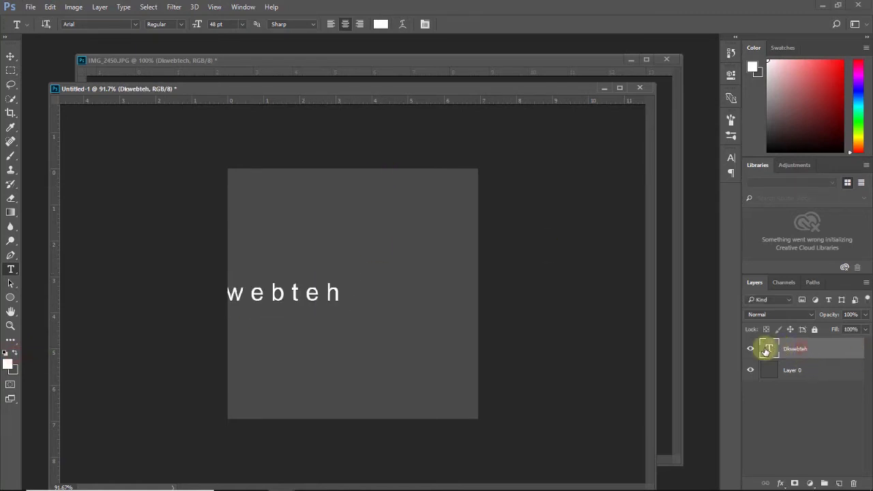
# - Centre the title and add a smaller 'Photography' text layer beneath it
pyautogui.click(10, 56)
pyautogui.moveTo(285, 293)
pyautogui.mouseDown()
pyautogui.moveTo(371, 293)
pyautogui.moveTo(376, 317)
pyautogui.mouseUp()
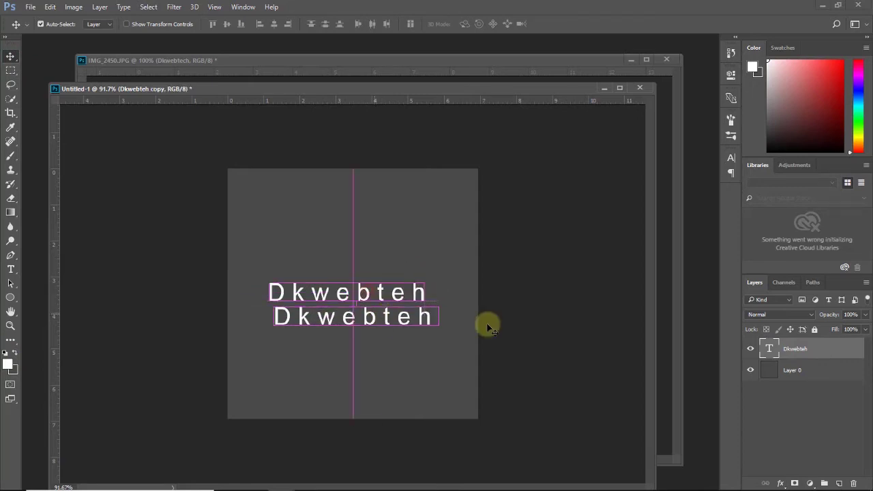
pyautogui.doubleClick(766, 349)
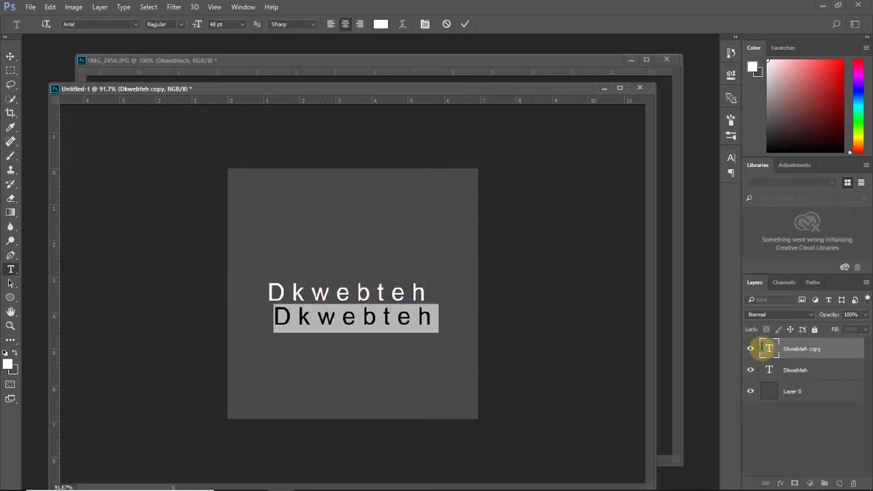
pyautogui.write('Photo')
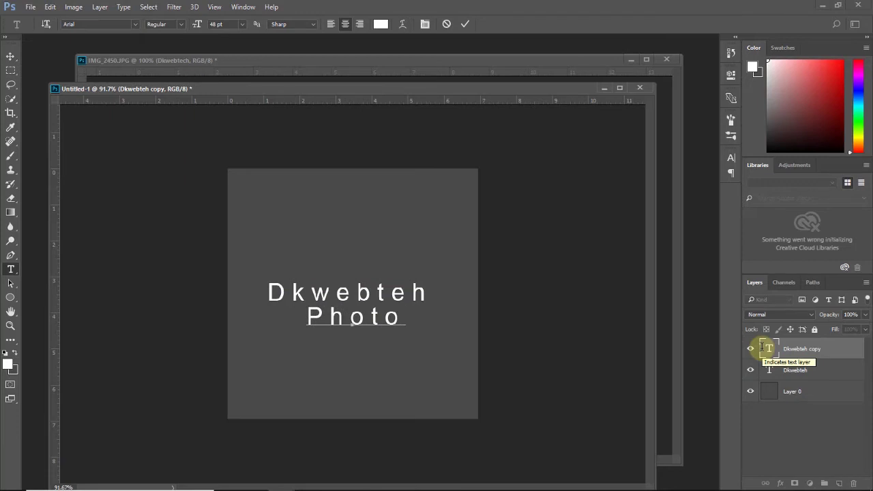
pyautogui.write('graphy')
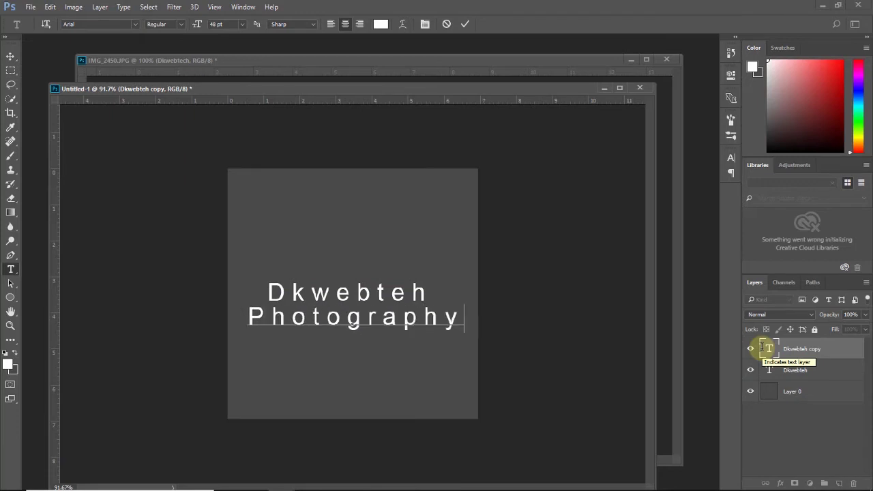
pyautogui.click(10, 56)
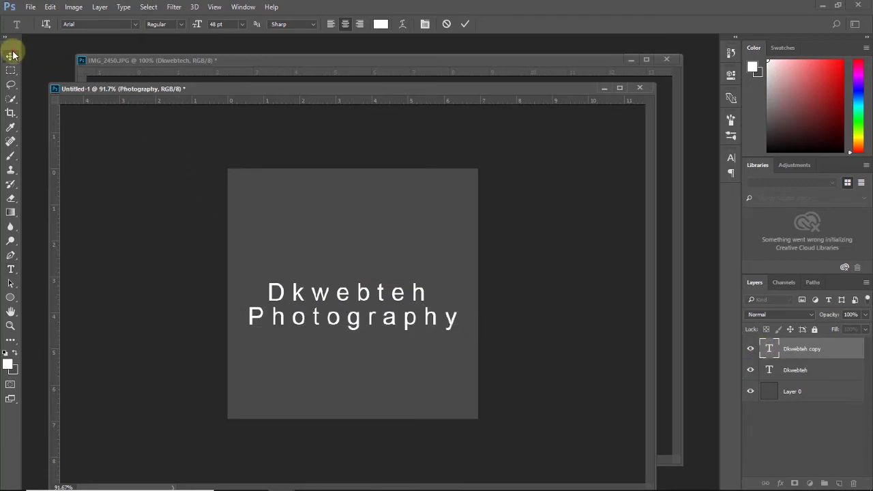
pyautogui.moveTo(464, 300)
pyautogui.mouseDown()
pyautogui.moveTo(405, 319)
pyautogui.moveTo(413, 318)
pyautogui.mouseUp()
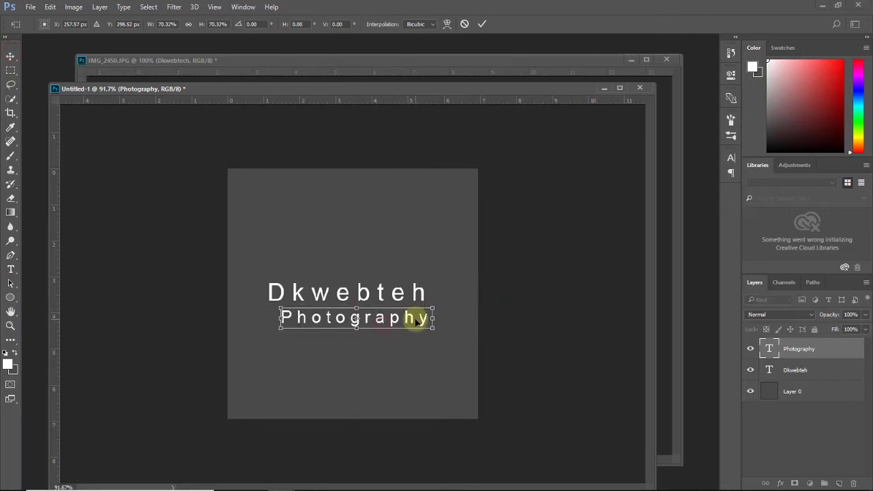
pyautogui.press('Return')
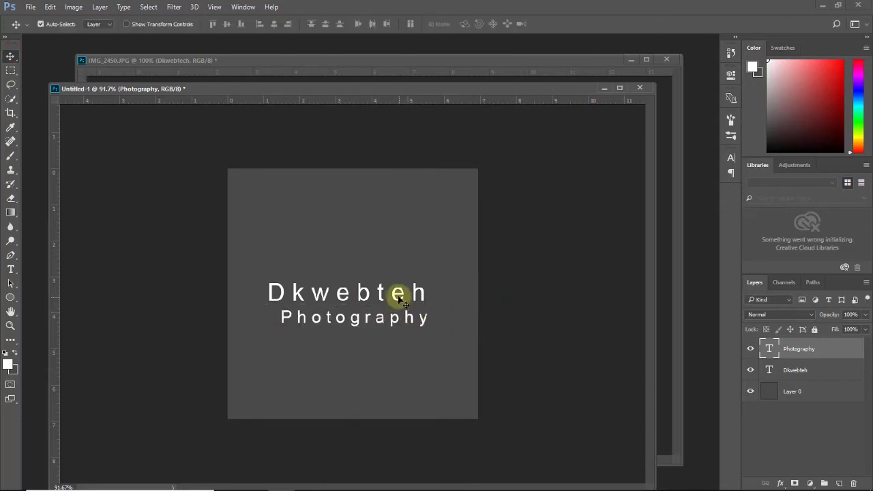
pyautogui.click(399, 298)
# - Set Character tracking to 100 for Dkwebteh, then for Photography
pyautogui.doubleClick(770, 369)
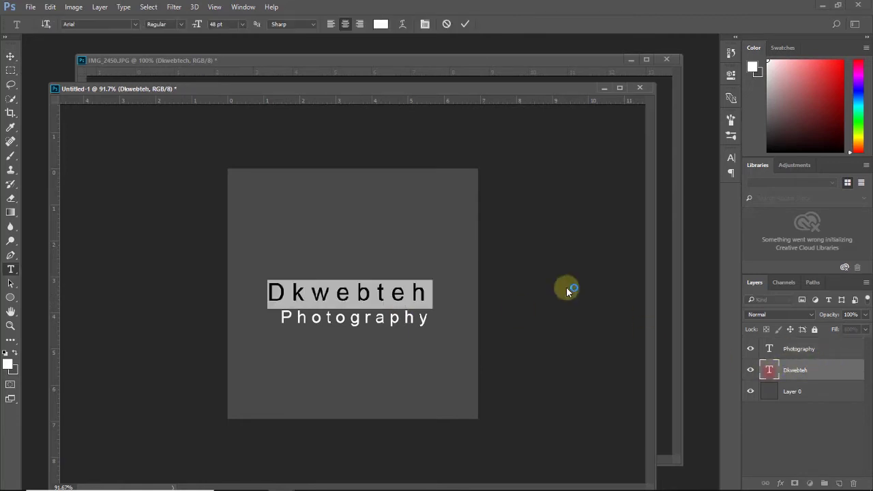
pyautogui.click(424, 25)
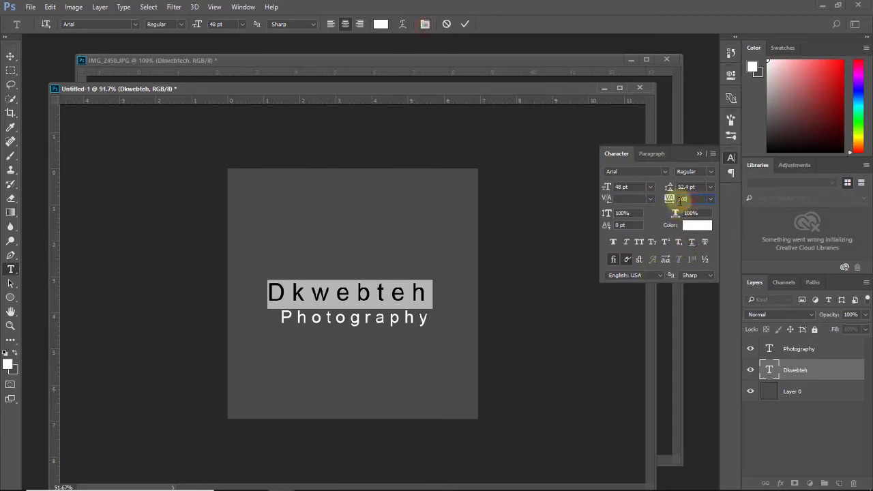
pyautogui.write('100')
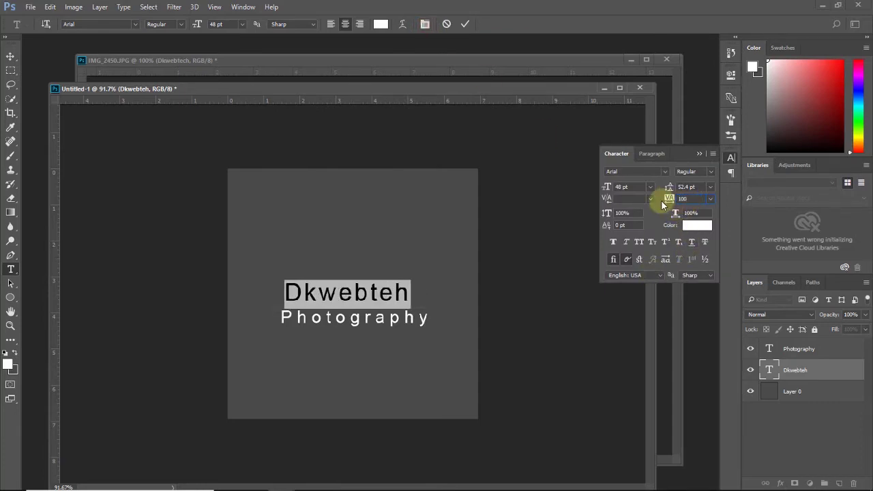
pyautogui.click(770, 349)
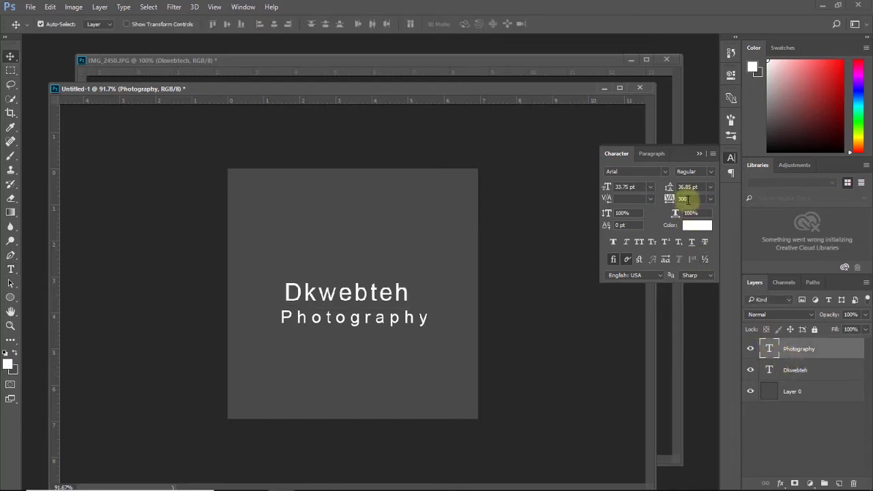
pyautogui.doubleClick(692, 198)
pyautogui.write('100')
pyautogui.press('Return')
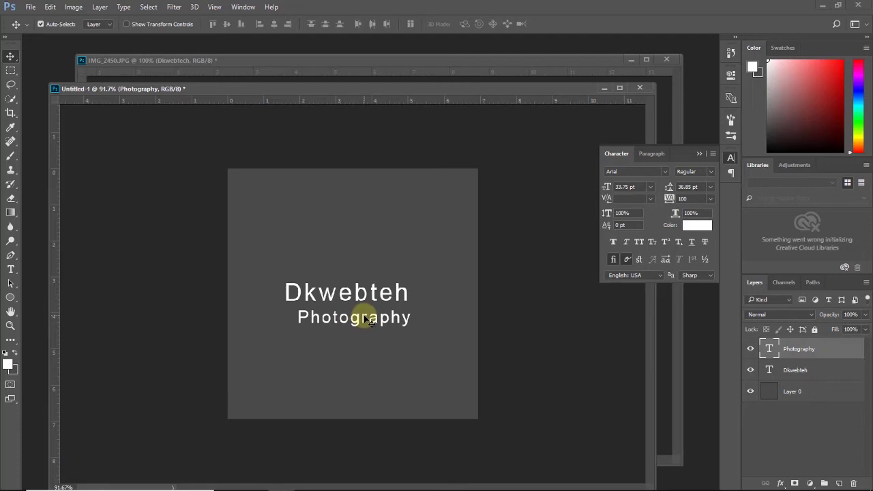
# - Change the Dkwebteh text font to Amostely Signature
pyautogui.click(782, 371)
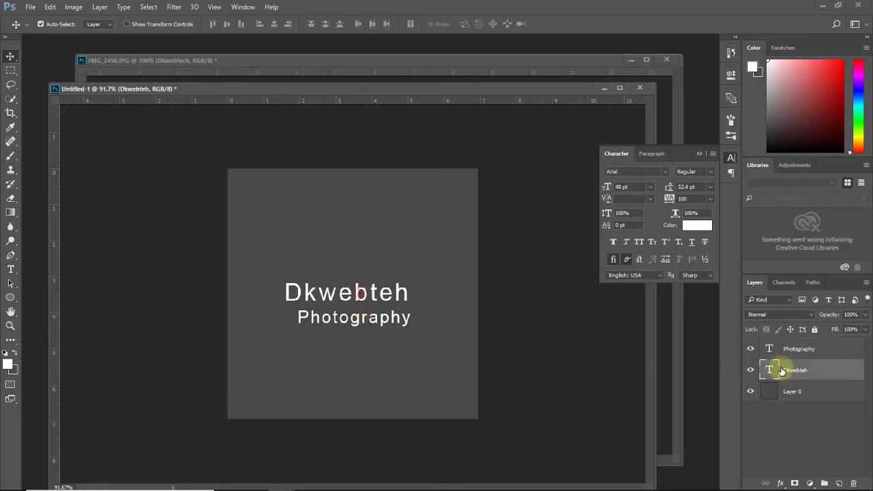
pyautogui.doubleClick(769, 371)
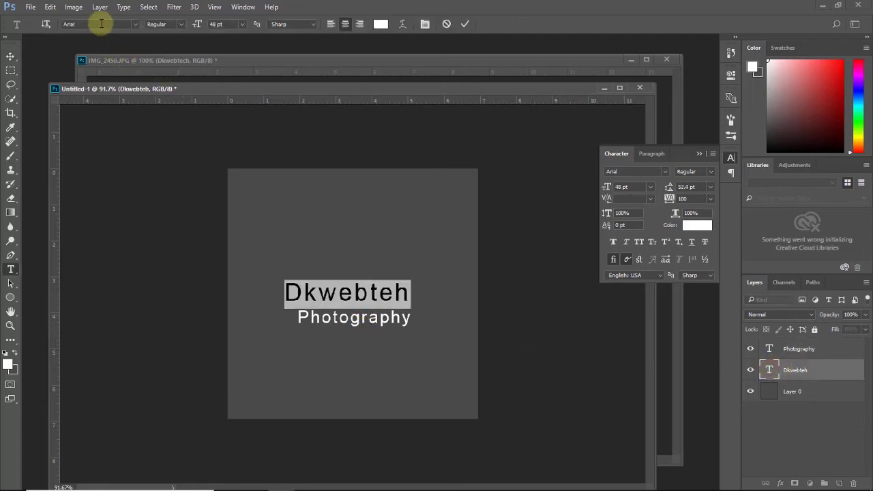
pyautogui.write('amo')
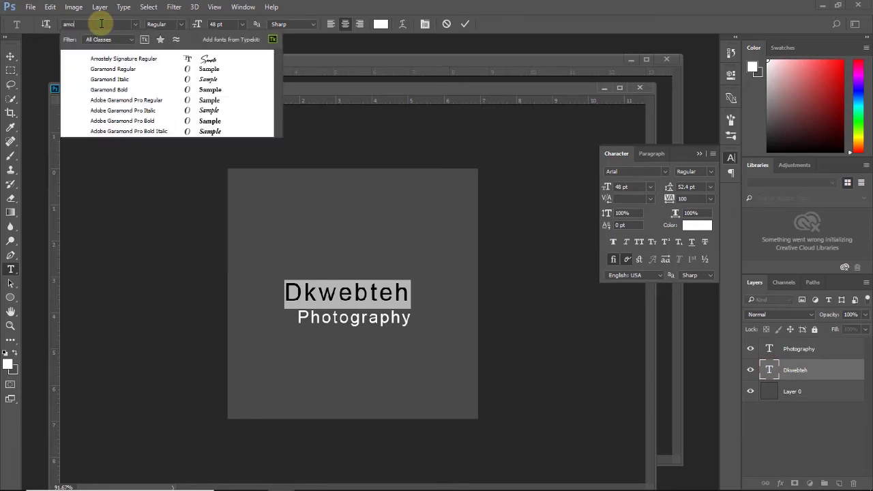
pyautogui.click(155, 57)
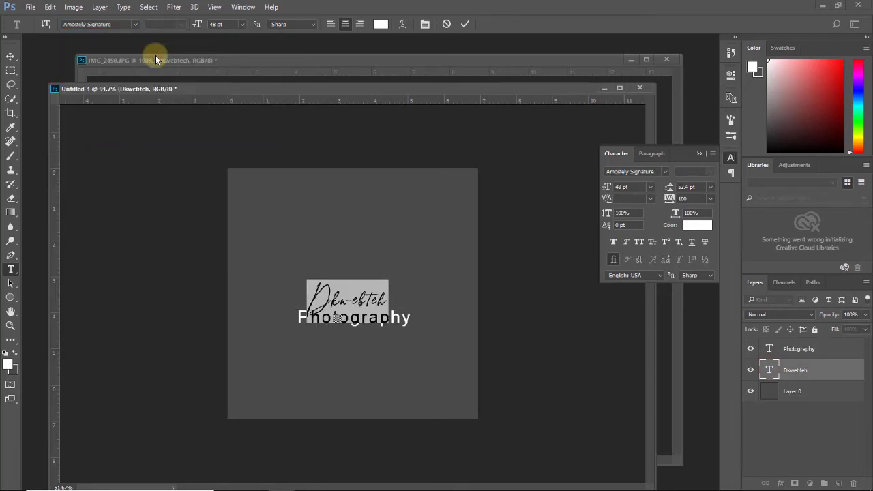
pyautogui.click(9, 58)
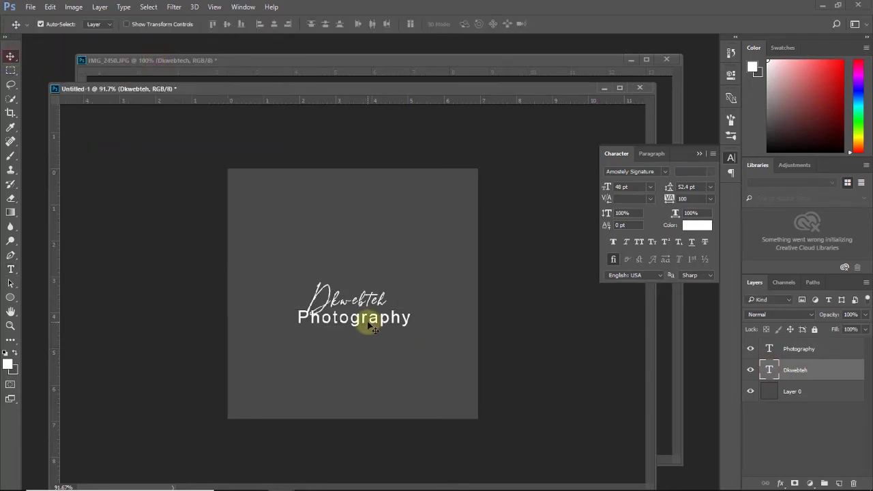
# - Move Photography up under the script title and scale it to about 57%
pyautogui.moveTo(369, 326); pyautogui.dragTo(393, 318)
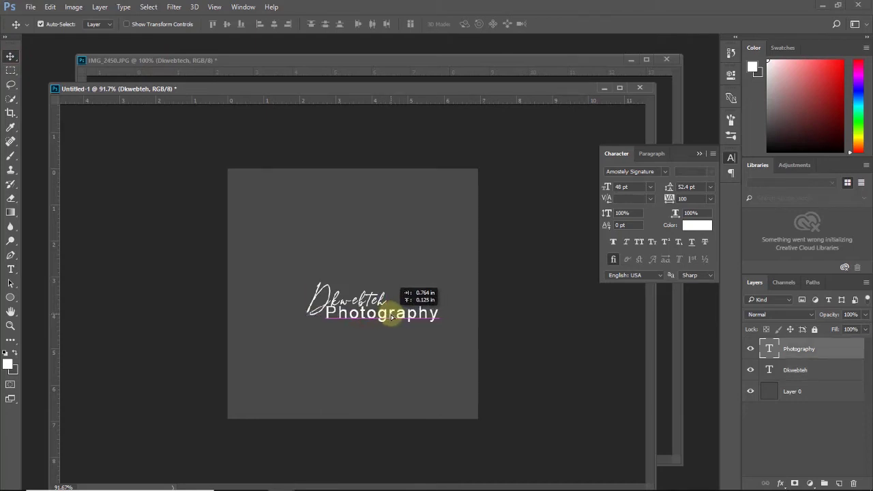
pyautogui.doubleClick(769, 348)
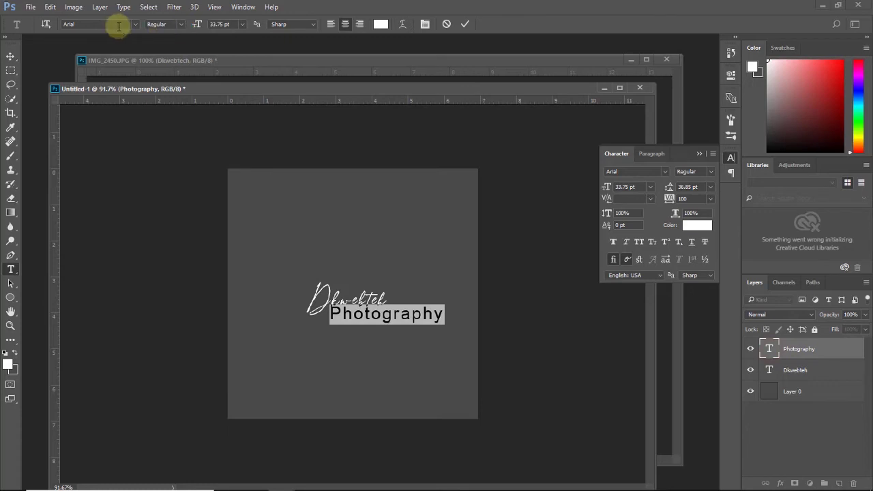
pyautogui.click(9, 59)
pyautogui.hotkey('ctrl', 't')
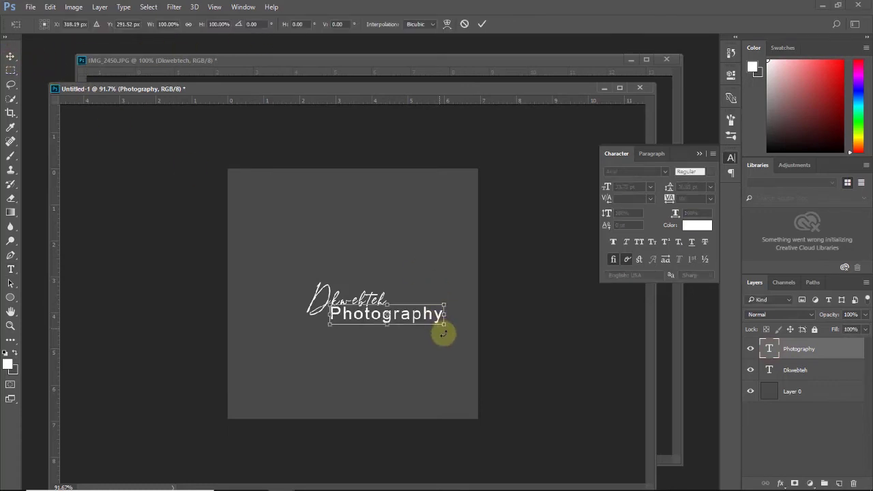
pyautogui.moveTo(443, 322); pyautogui.dragTo(394, 316)
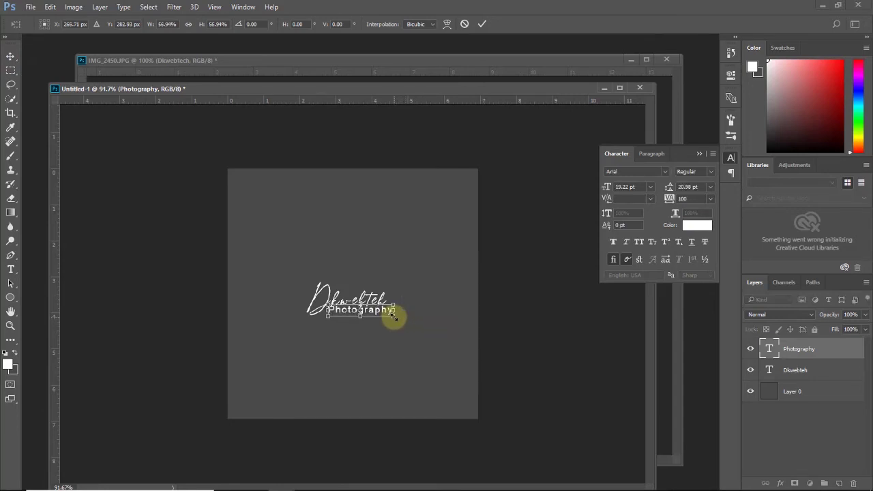
pyautogui.moveTo(394, 316); pyautogui.dragTo(393, 318)
pyautogui.press('Return')
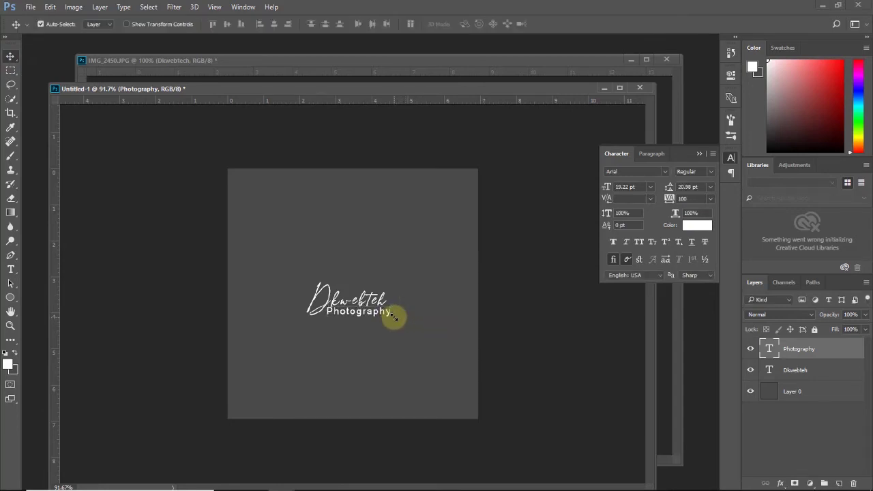
# - Enlarge both logo text layers together with Free Transform
pyautogui.scroll(2, 321, 302)
pyautogui.scroll(2, 360, 292)
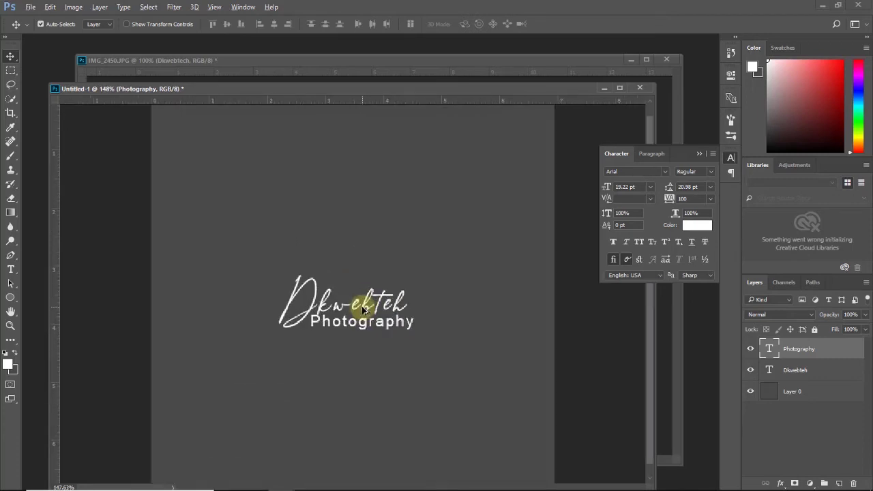
pyautogui.scroll(-3, 360, 273)
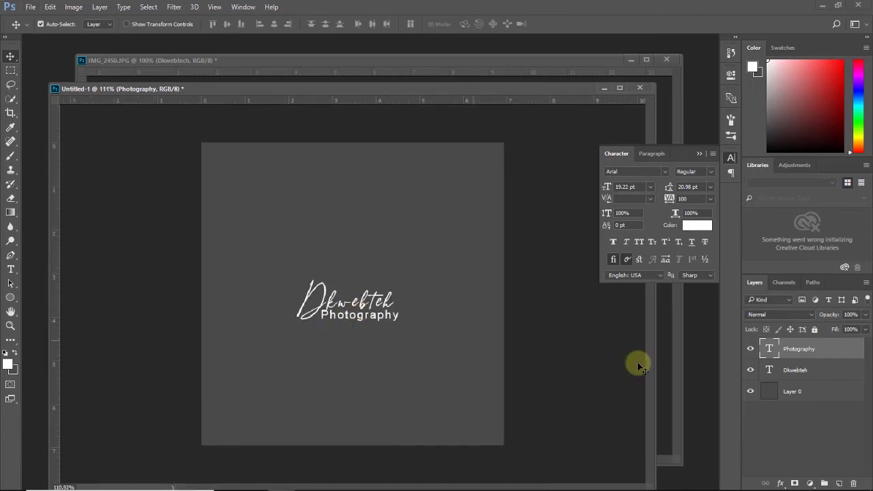
pyautogui.keyDown('shift'); pyautogui.click(815, 369); pyautogui.keyUp('shift')
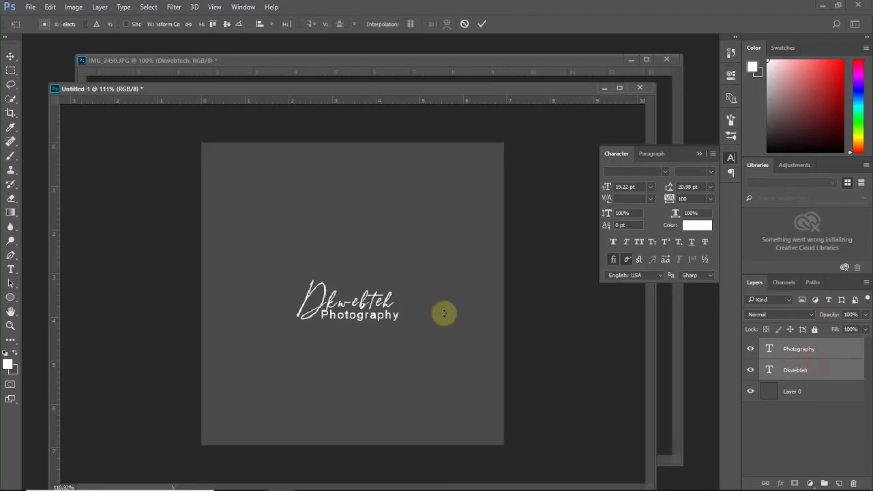
pyautogui.hotkey('ctrl', 't')
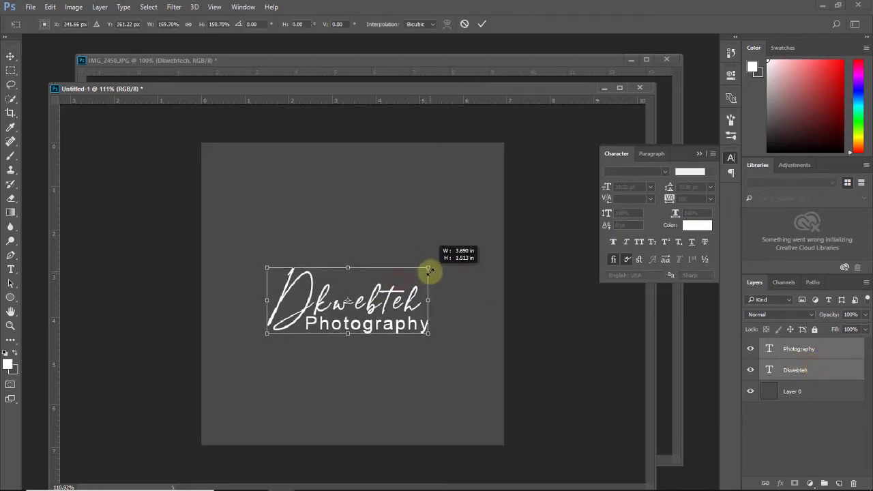
pyautogui.moveTo(398, 280); pyautogui.dragTo(429, 269)
pyautogui.press('Return')
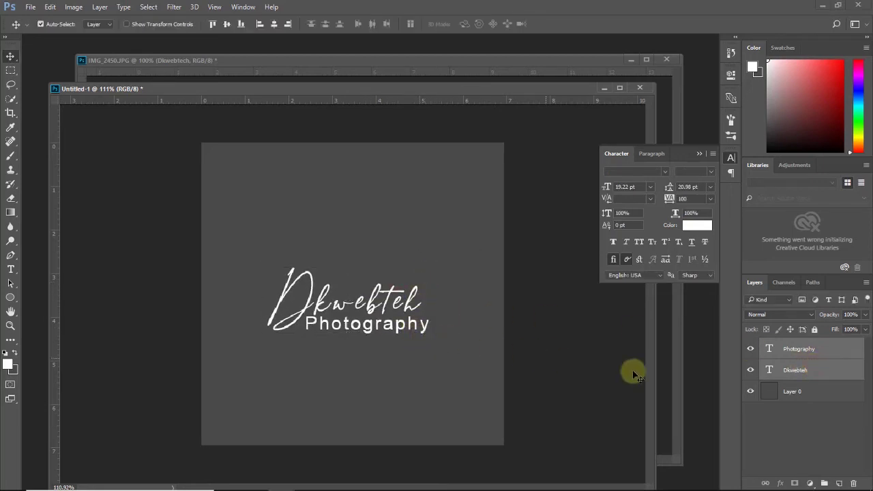
# - Set the Dkwebteh script text tracking to 120
pyautogui.click(790, 370)
pyautogui.click(773, 355)
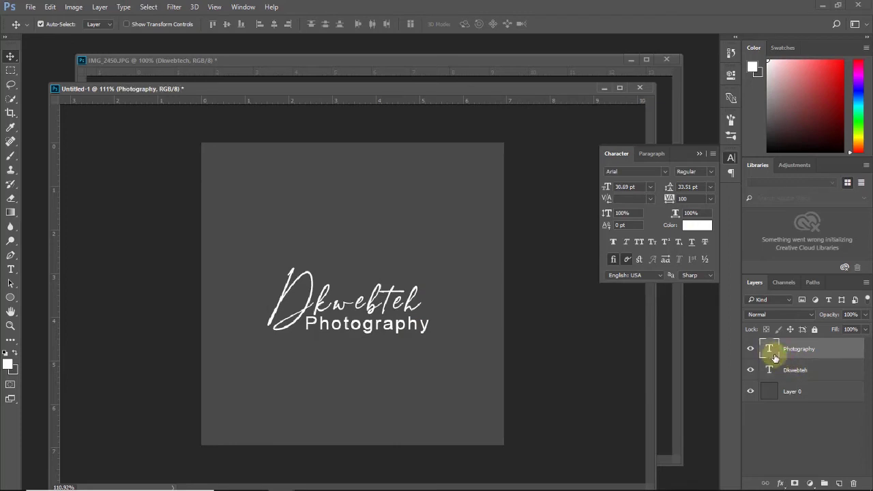
pyautogui.doubleClick(769, 370)
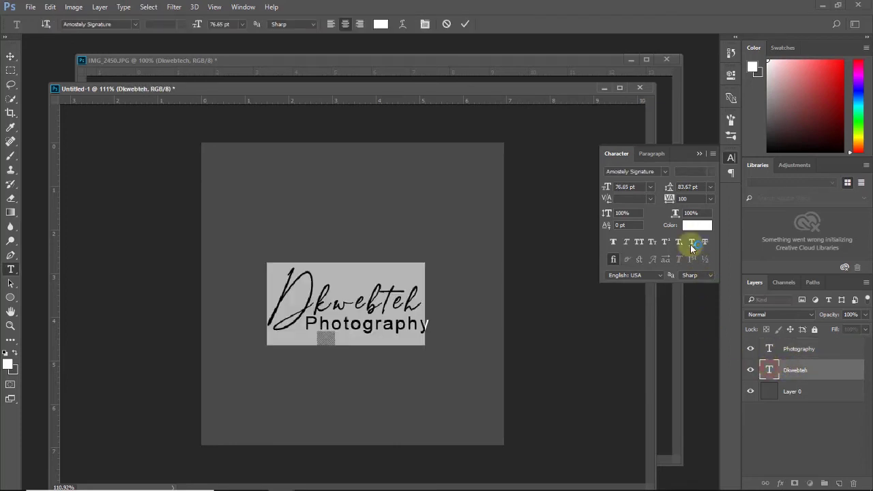
pyautogui.click(683, 198)
pyautogui.write('1')
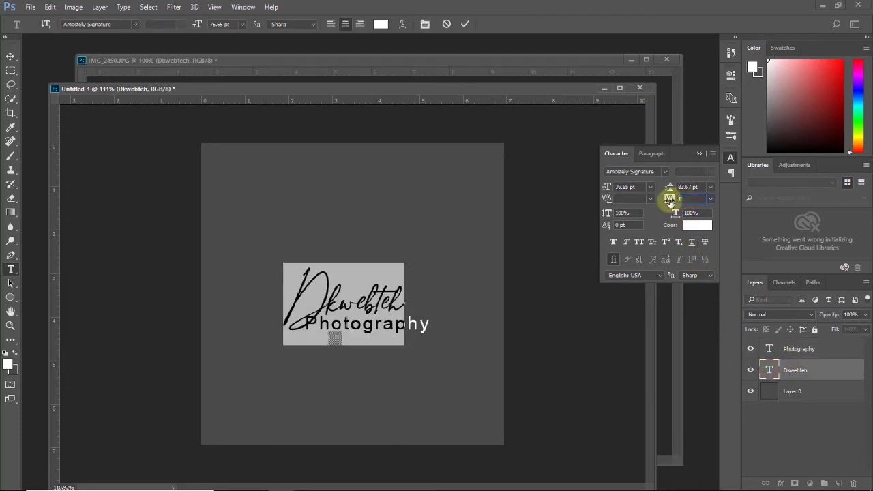
pyautogui.write('20')
pyautogui.click(785, 352)
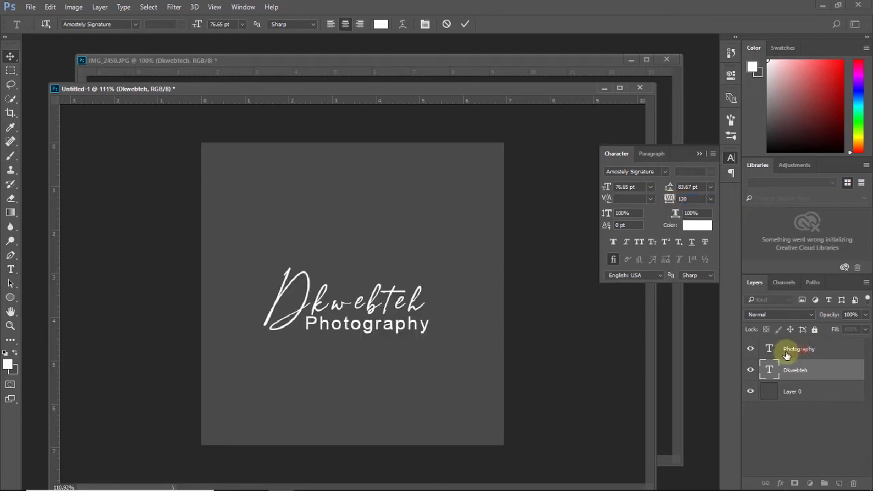
# - Set Photography tracking to 150 and scale it slightly smaller
pyautogui.doubleClick(770, 348)
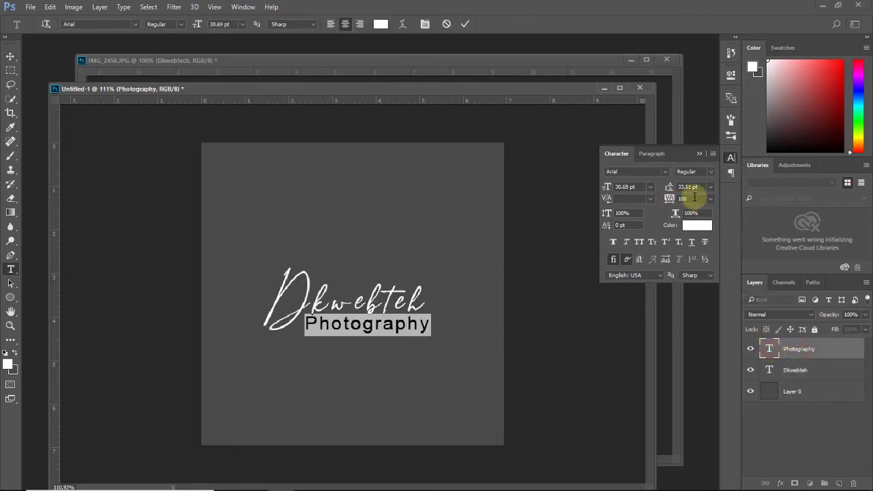
pyautogui.click(689, 199)
pyautogui.write('150')
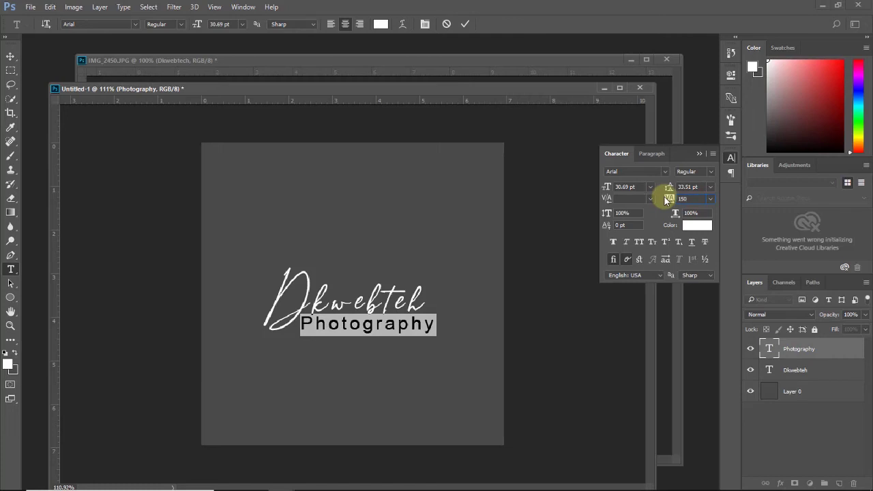
pyautogui.click(809, 347)
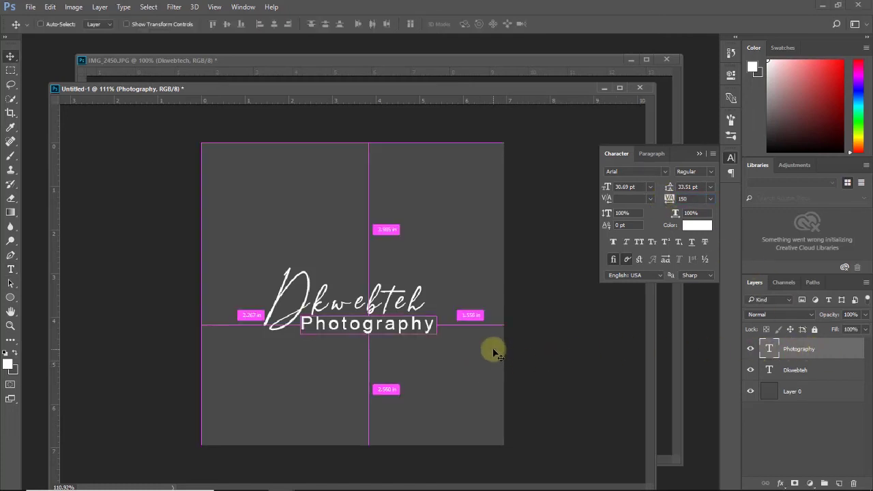
pyautogui.hotkey('ctrl', 't')
pyautogui.moveTo(437, 336); pyautogui.dragTo(429, 334)
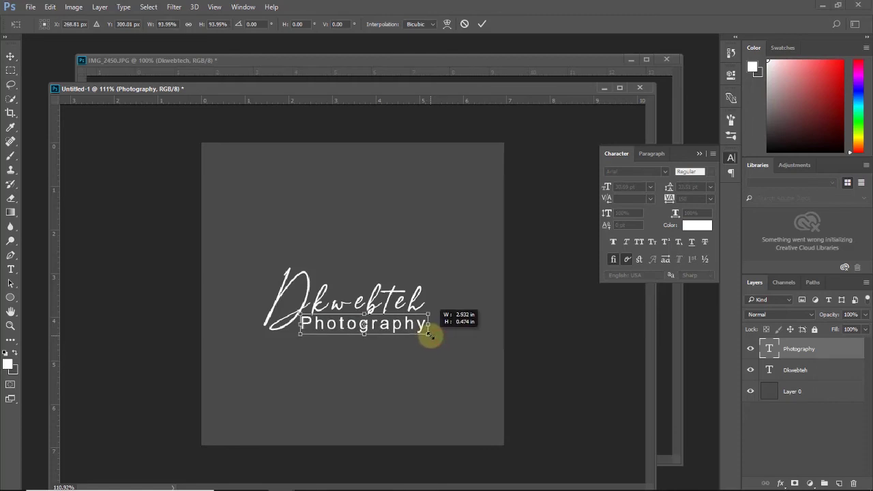
pyautogui.press('Return')
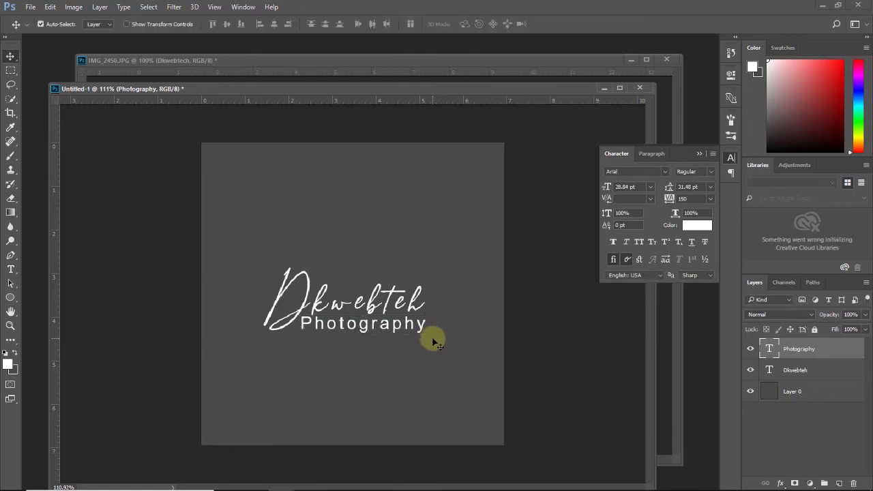
pyautogui.scroll(-1, 432, 340)
pyautogui.scroll(-1, 416, 340)
pyautogui.scroll(-2, 409, 339)
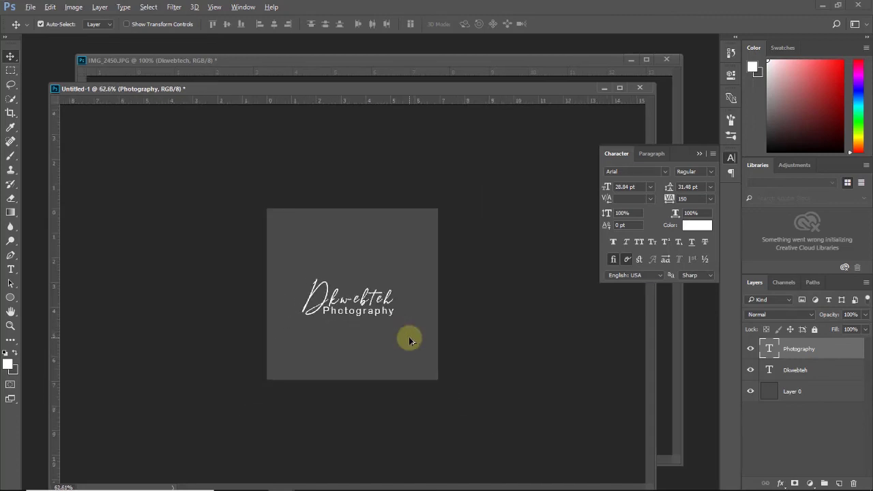
pyautogui.scroll(-1, 403, 330)
pyautogui.scroll(1, 345, 299)
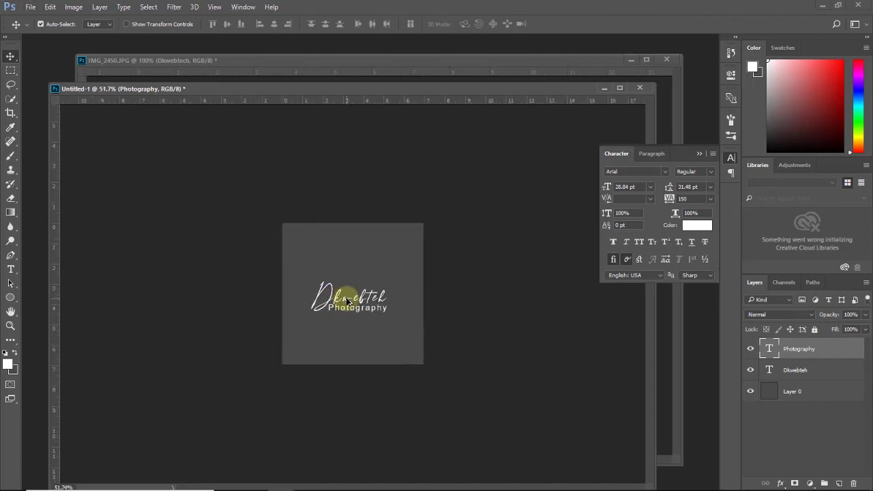
pyautogui.scroll(1, 348, 301)
# - Fill the Layer 0 square backdrop with dark #252526
pyautogui.moveTo(321, 91)
pyautogui.mouseDown()
pyautogui.moveTo(612, 486)
pyautogui.moveTo(579, 437)
pyautogui.moveTo(468, 140)
pyautogui.moveTo(498, 124)
pyautogui.moveTo(438, 109)
pyautogui.mouseUp()
pyautogui.keyDown('shift'); pyautogui.click(812, 371); pyautogui.keyUp('shift')
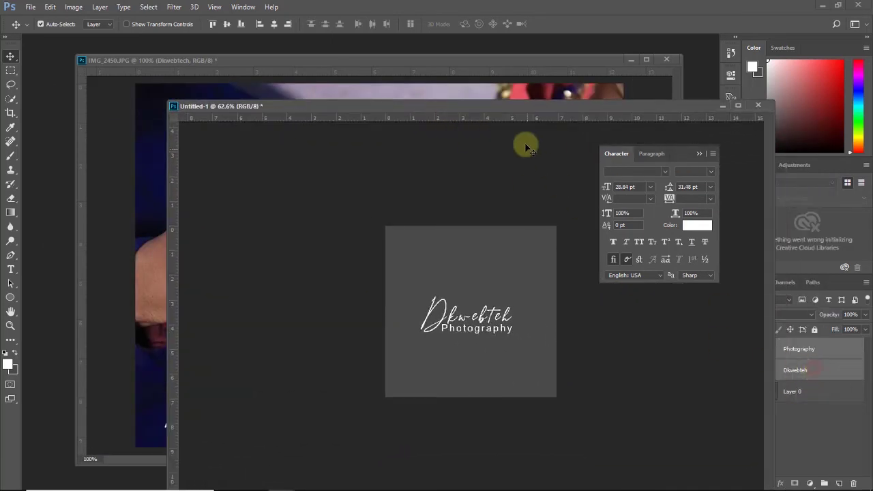
pyautogui.click(814, 392)
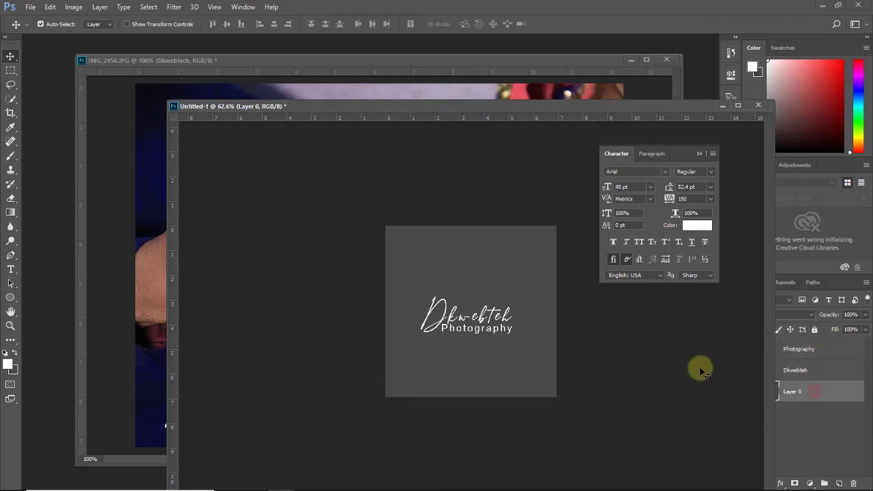
pyautogui.click(14, 352)
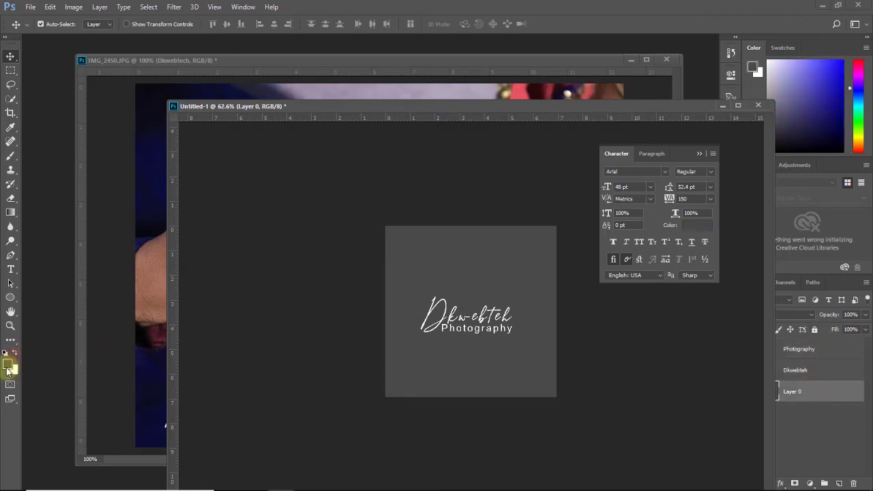
pyautogui.click(549, 248)
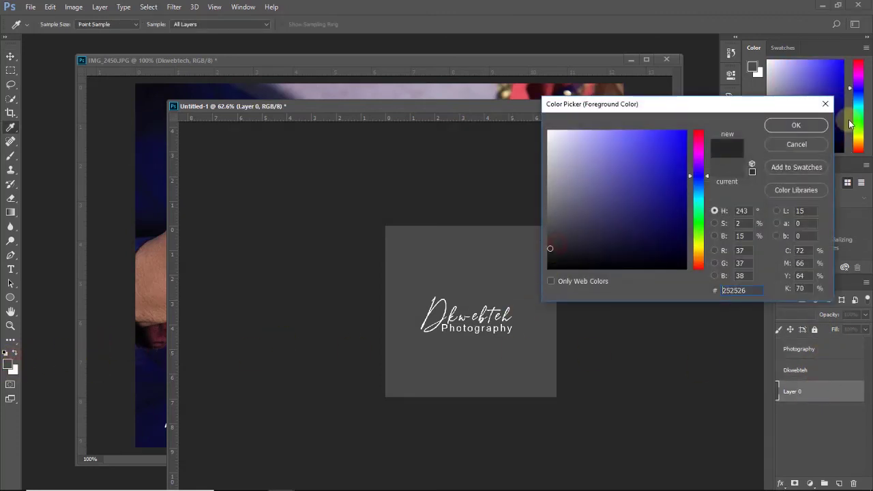
pyautogui.click(796, 124)
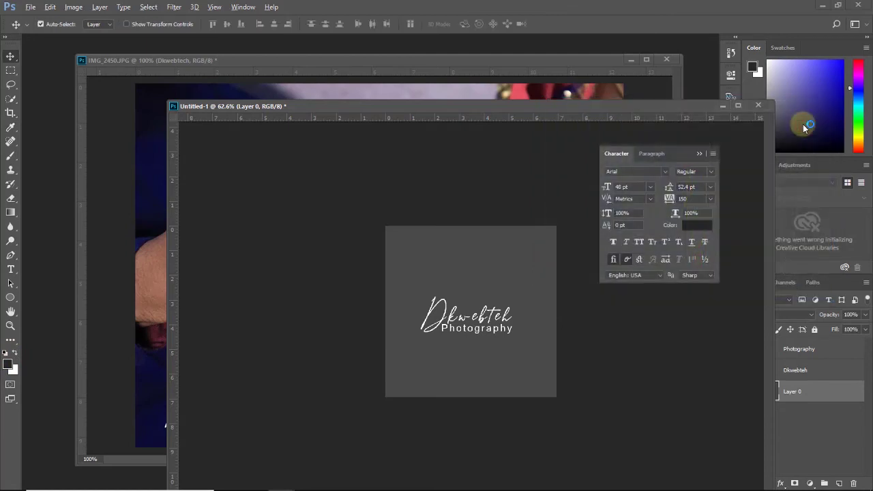
pyautogui.hotkey('alt', 'BackSpace')
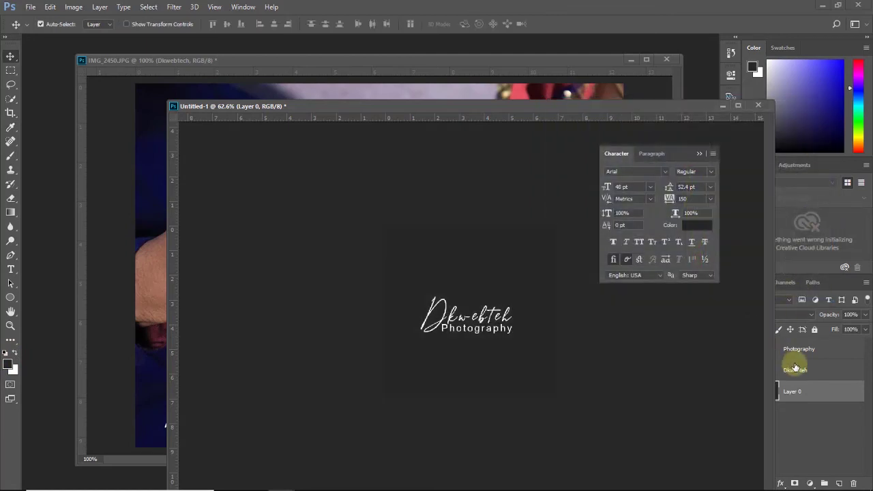
# - Select both logo text layers together for transforming
pyautogui.click(794, 370)
pyautogui.keyDown('shift'); pyautogui.click(800, 349); pyautogui.keyUp('shift')
pyautogui.hotkey('ctrl', 't')
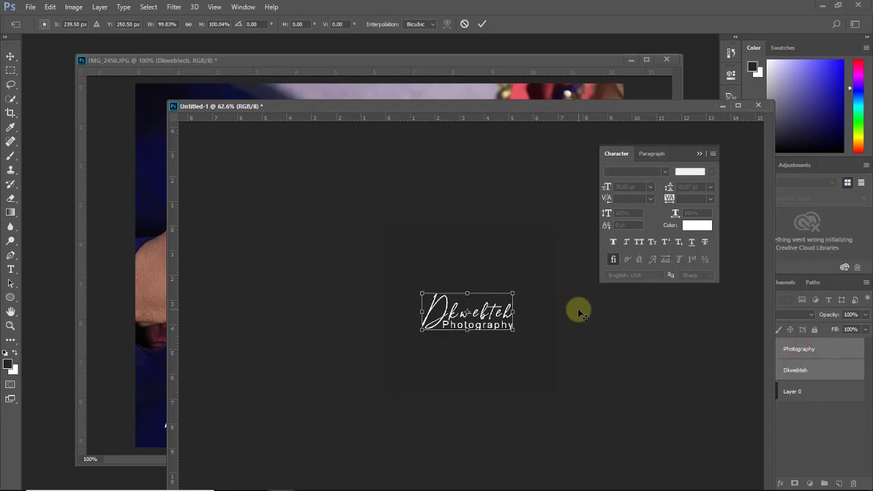
# - Copy the new logo text layers from Untitled-1 onto the IMG_2450 wedding photo, then minimize Untitled-1
pyautogui.press('Return')
pyautogui.moveTo(409, 105); pyautogui.dragTo(469, 330)
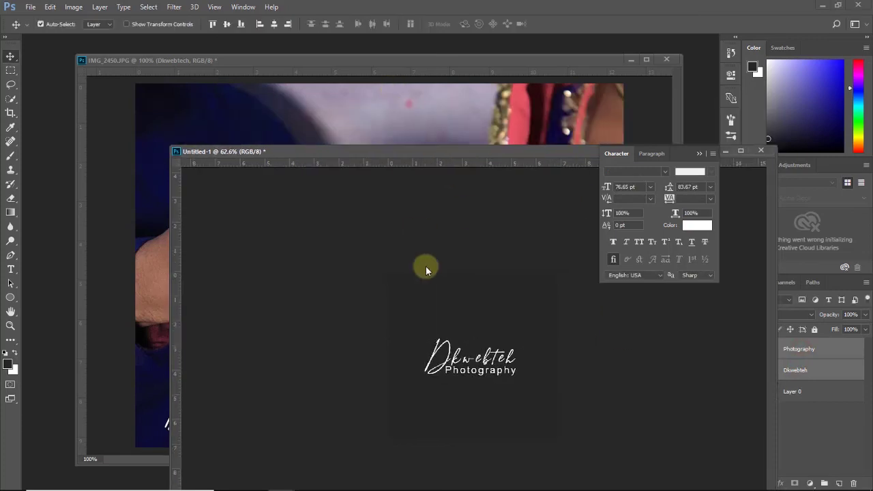
pyautogui.moveTo(595, 332); pyautogui.dragTo(507, 138)
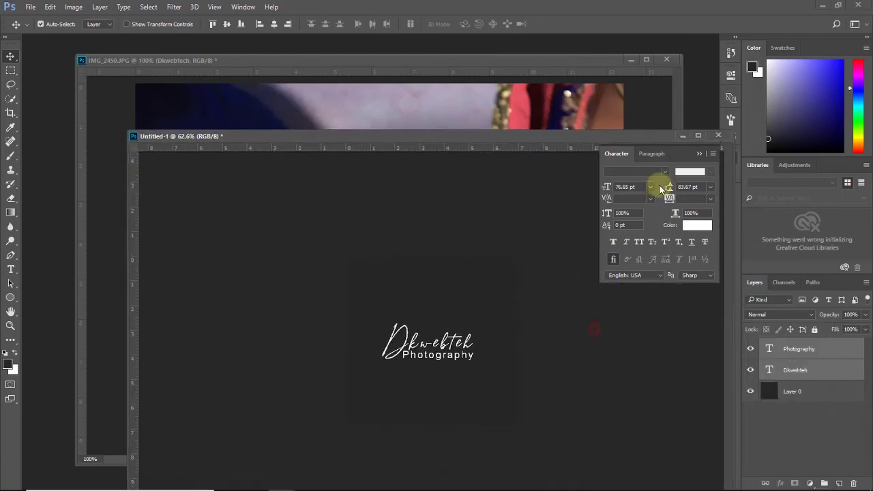
pyautogui.moveTo(435, 341)
pyautogui.mouseDown()
pyautogui.moveTo(353, 173)
pyautogui.moveTo(290, 371)
pyautogui.mouseUp()
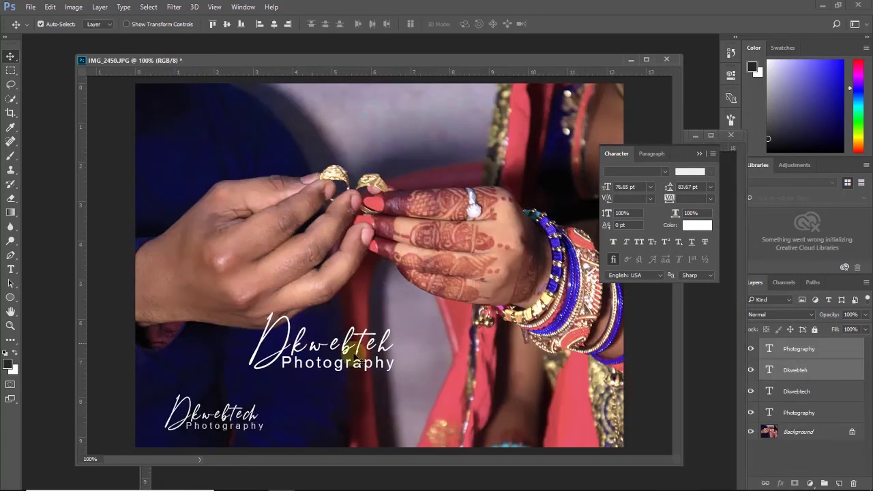
pyautogui.click(687, 332)
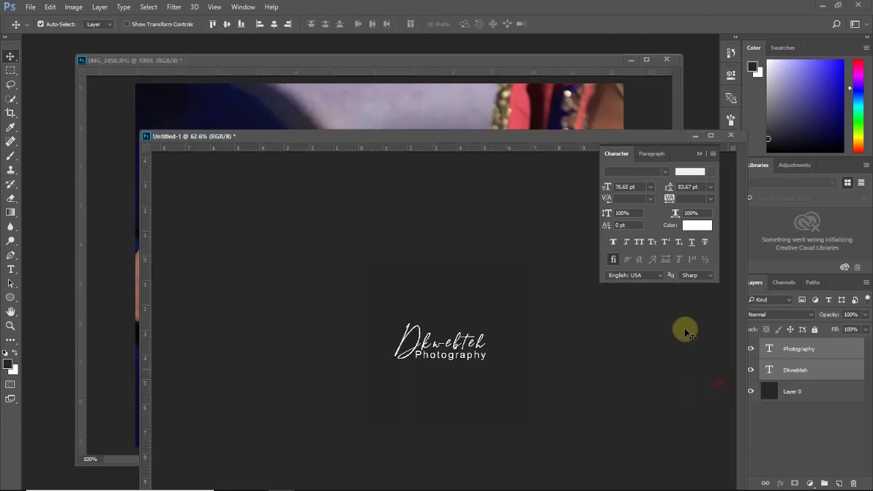
pyautogui.click(694, 136)
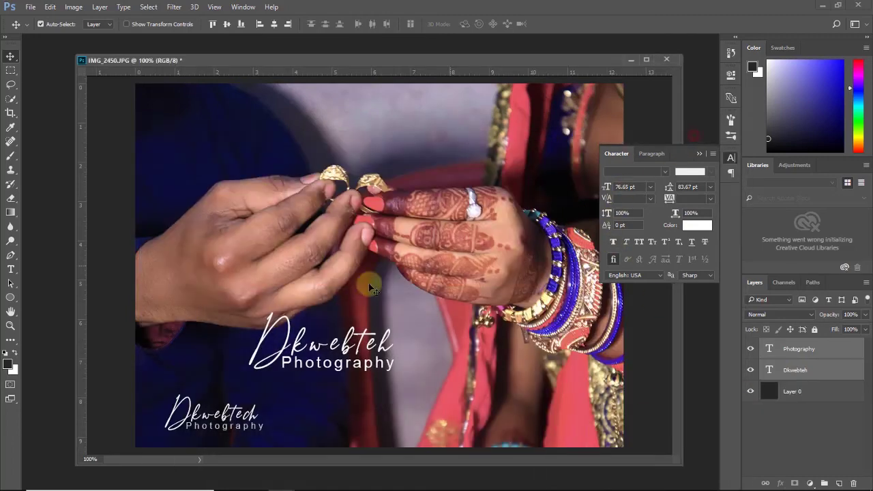
# - Delete the old small Dkwebtech logo layers, including its Photography layer
pyautogui.click(227, 431)
pyautogui.keyDown('shift'); pyautogui.click(798, 412); pyautogui.keyUp('shift')
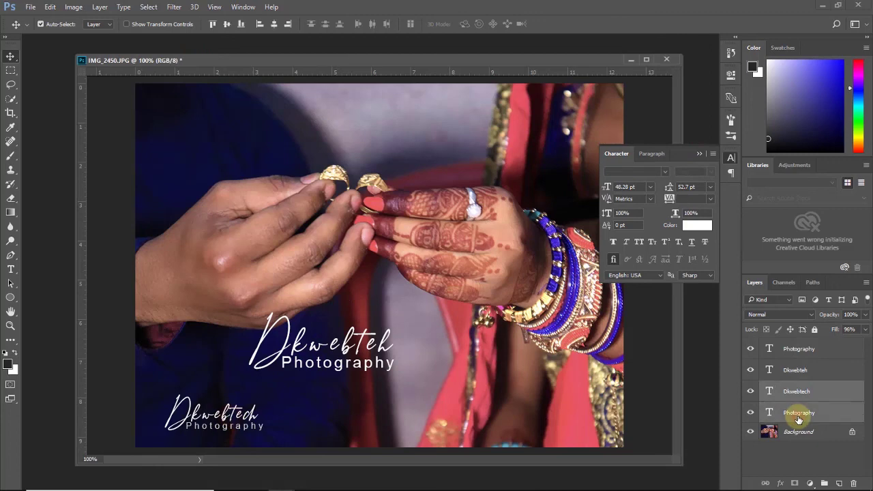
pyautogui.press('Delete')
# - Select both new logo text layers and move them toward the photo's lower-left
pyautogui.click(795, 370)
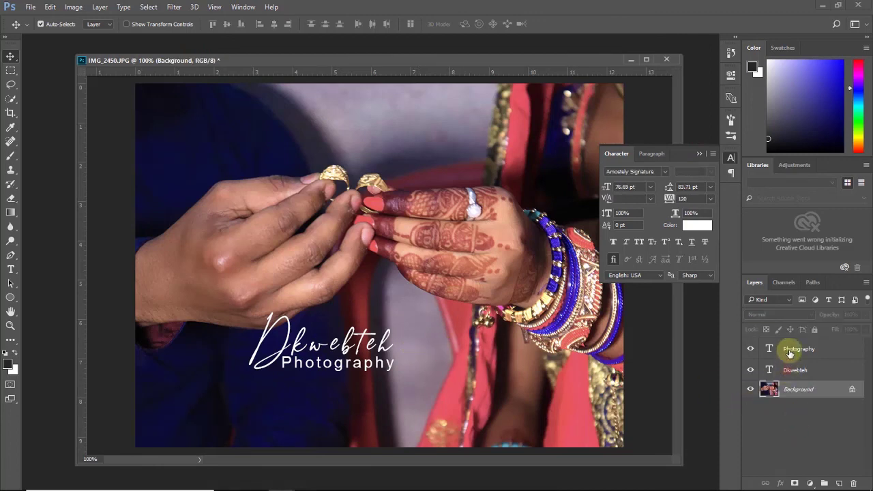
pyautogui.keyDown('shift'); pyautogui.click(791, 348); pyautogui.keyUp('shift')
pyautogui.moveTo(370, 341); pyautogui.dragTo(281, 392)
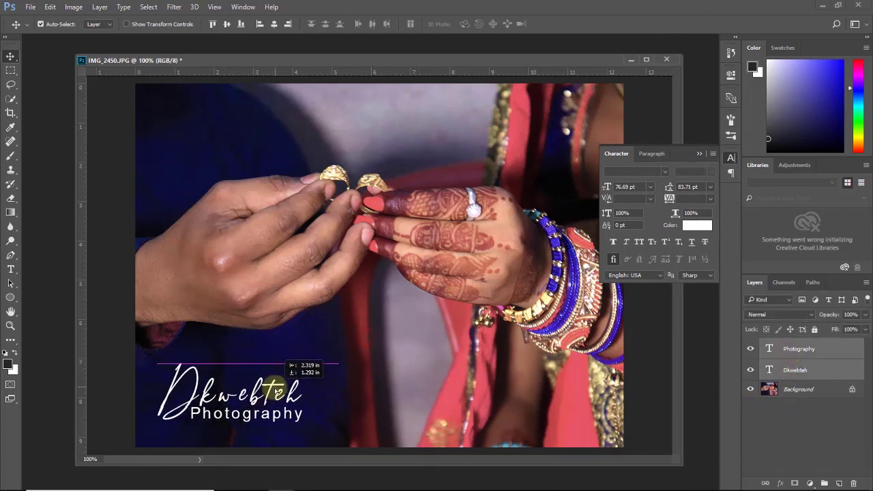
pyautogui.hotkey('ctrl', '-')
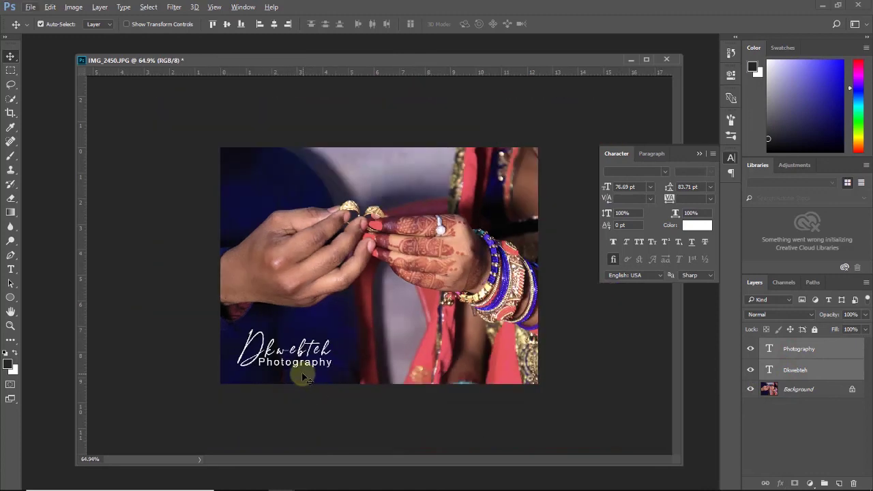
# - Scale the logo down to about 79% with Free Transform
pyautogui.hotkey('ctrl', 't')
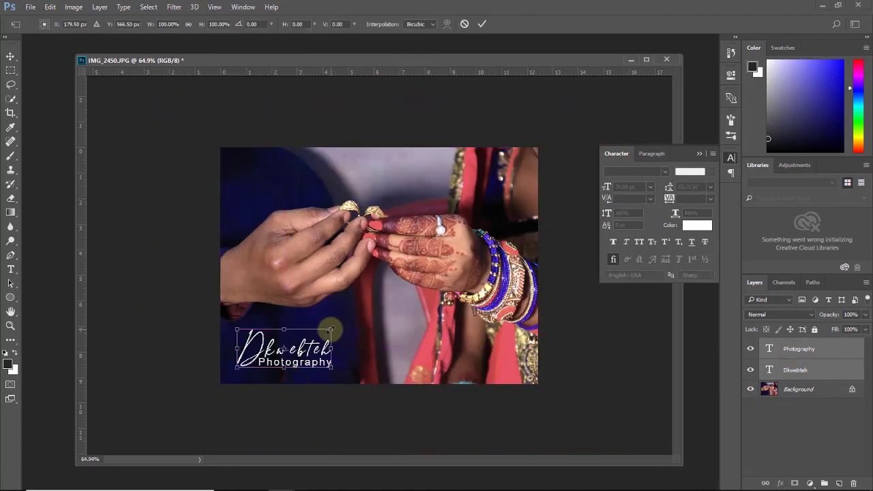
pyautogui.moveTo(332, 329)
pyautogui.mouseDown()
pyautogui.moveTo(298, 347)
pyautogui.moveTo(308, 359)
pyautogui.mouseUp()
pyautogui.press('Return')
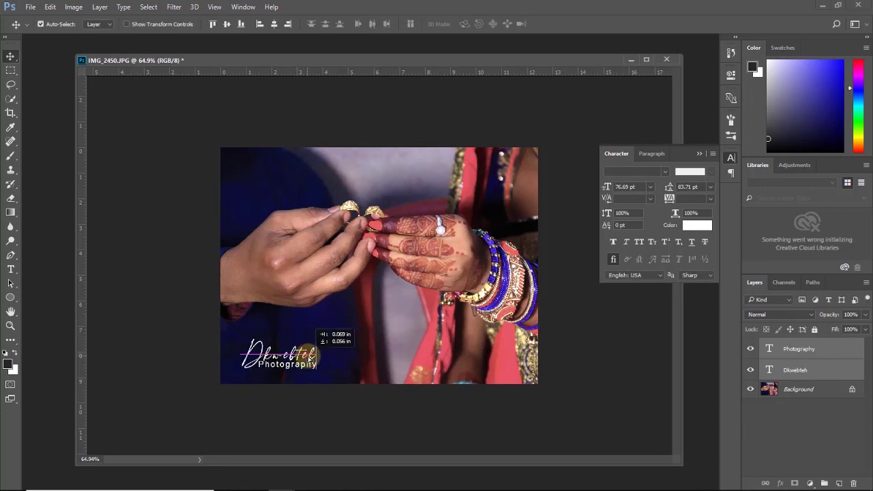
pyautogui.scroll(1, 311, 360)
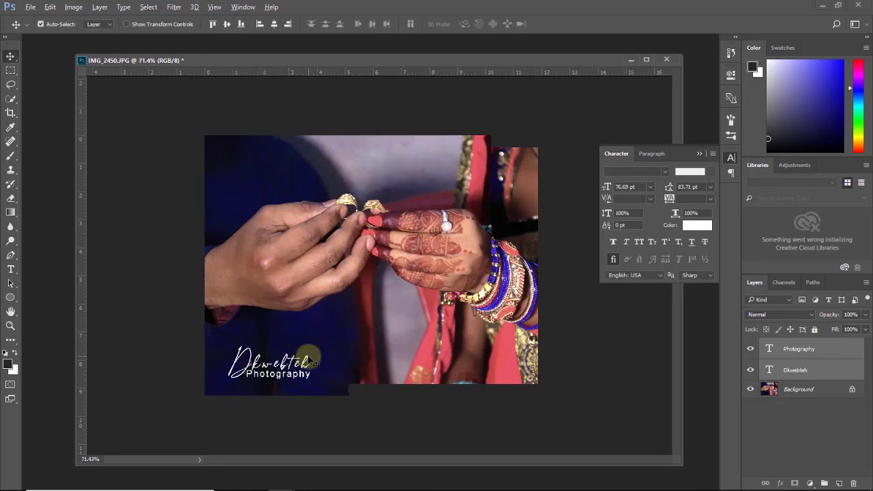
pyautogui.scroll(1, 311, 360)
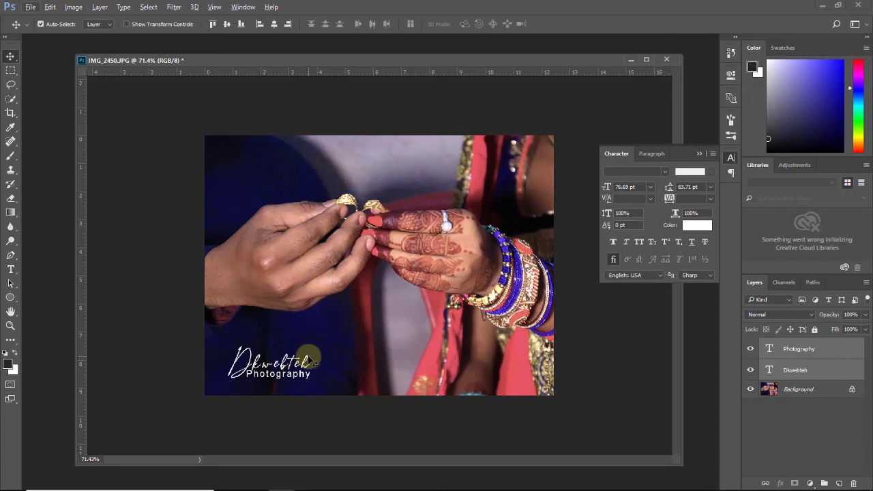